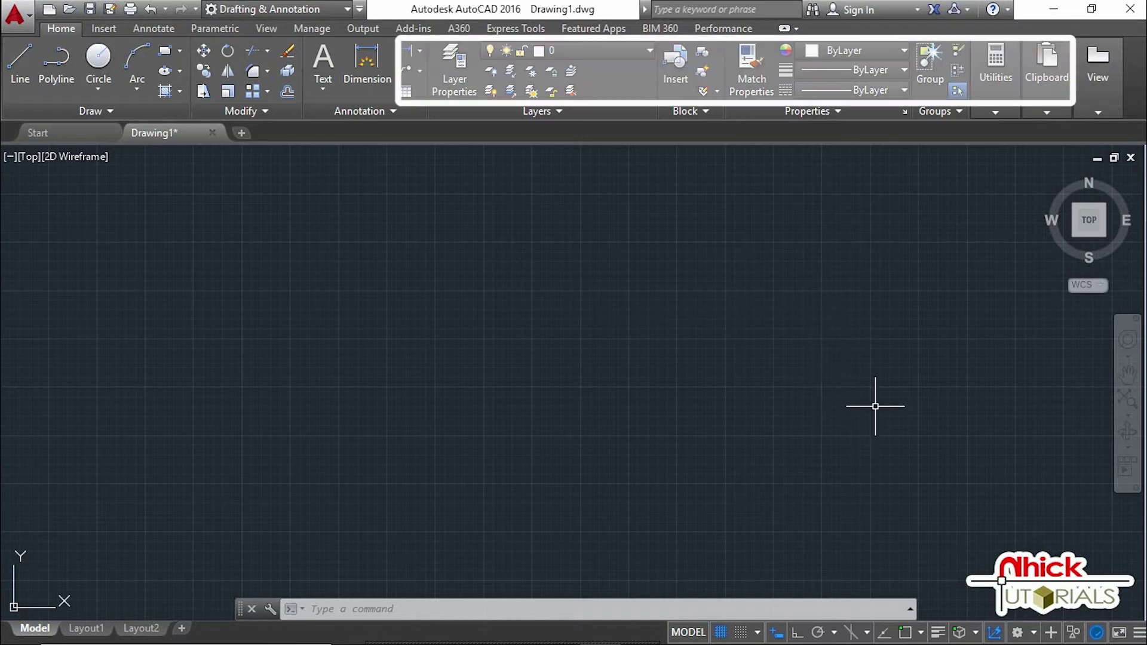
# - Switch the drawing grid display off and back on, and examine the grid lines up close
pyautogui.click(721, 632)
pyautogui.click(721, 632)
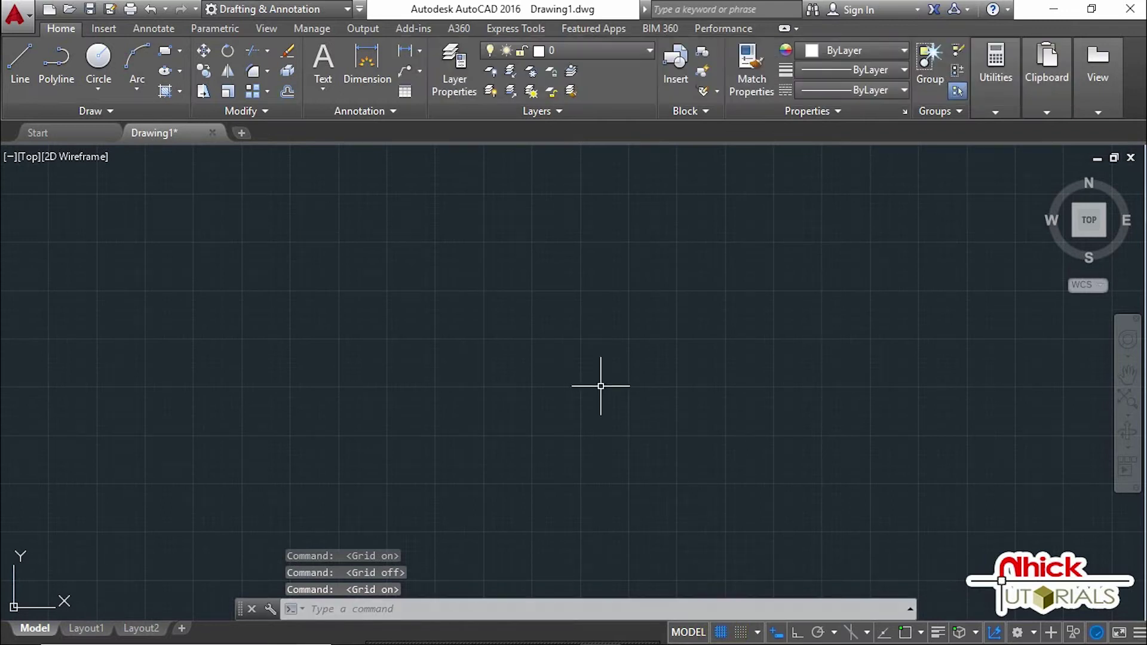
pyautogui.scroll(3, 384, 328)
pyautogui.moveTo(384, 327); pyautogui.dragTo(340, 243, button='middle')
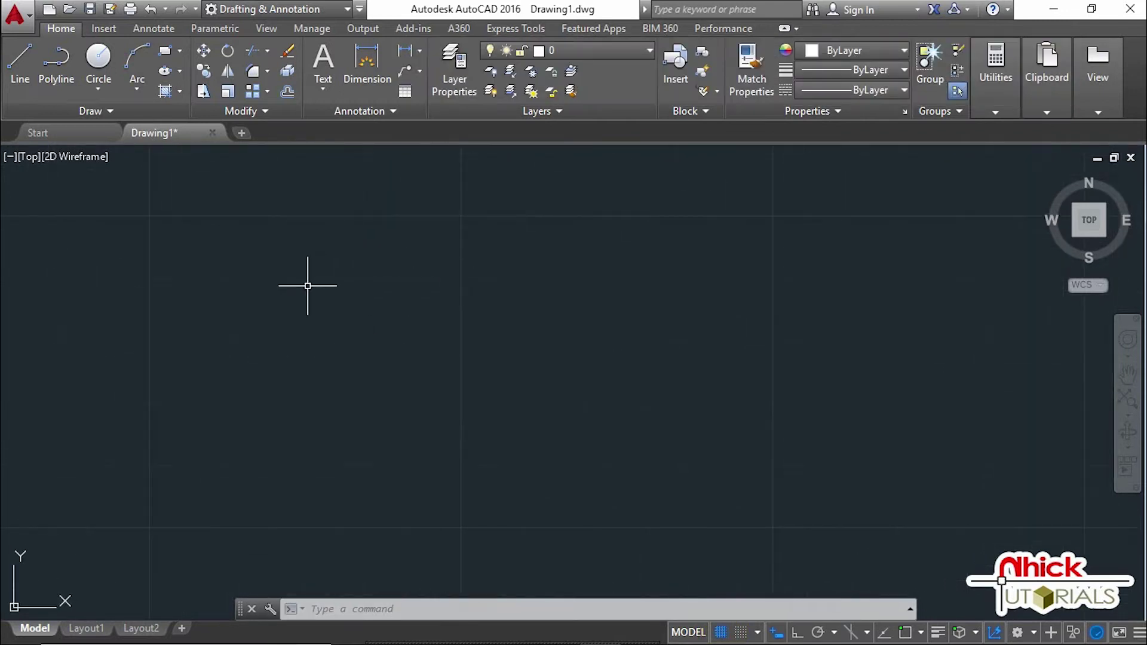
pyautogui.moveTo(332, 291); pyautogui.dragTo(611, 325, button='middle')
# - In the Snap and Grid drafting settings, set both the grid X spacing and grid Y spacing to 0.8
pyautogui.rightClick(720, 632)
pyautogui.click(735, 609)
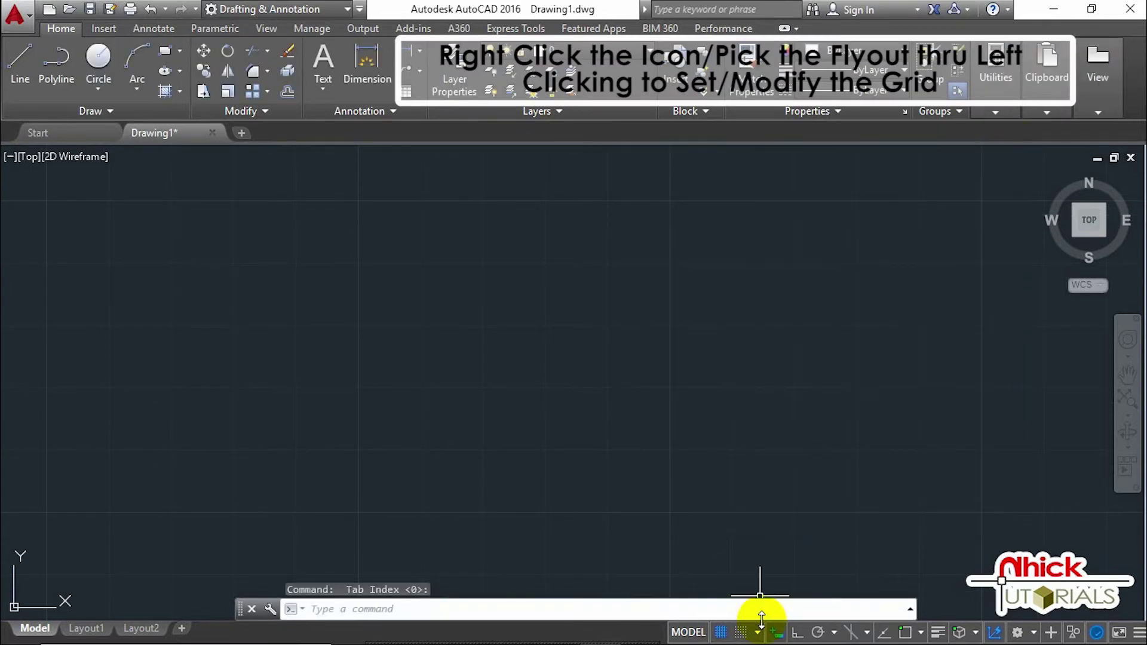
pyautogui.click(758, 633)
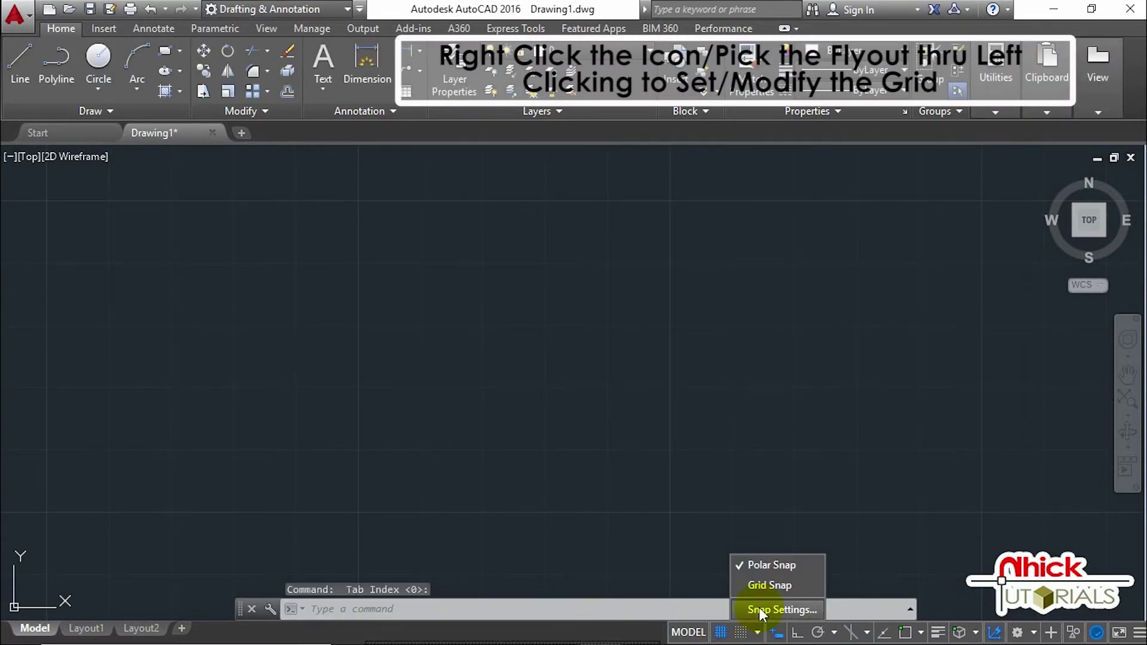
pyautogui.click(759, 609)
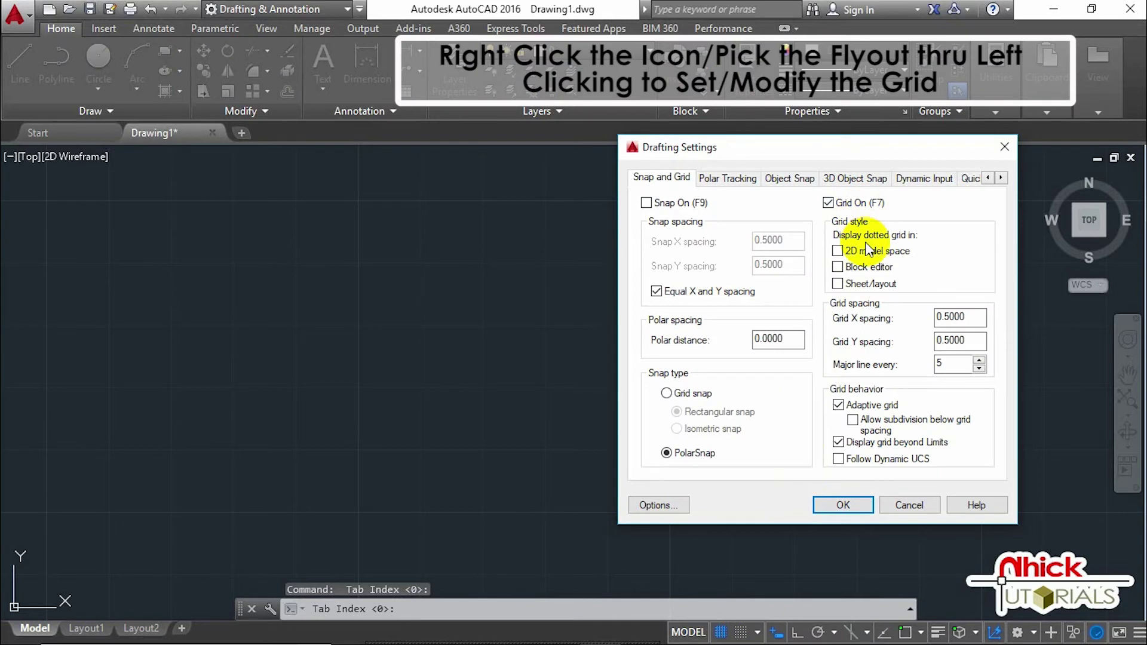
pyautogui.moveTo(729, 148); pyautogui.dragTo(822, 134)
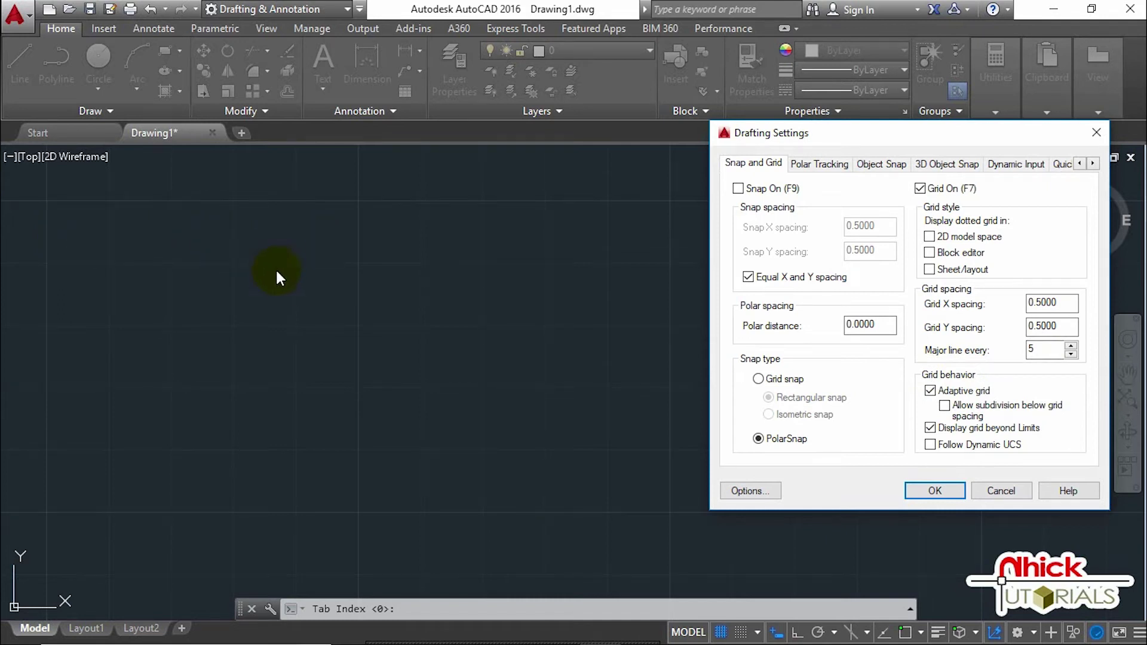
pyautogui.doubleClick(1044, 303)
pyautogui.press('Tab')
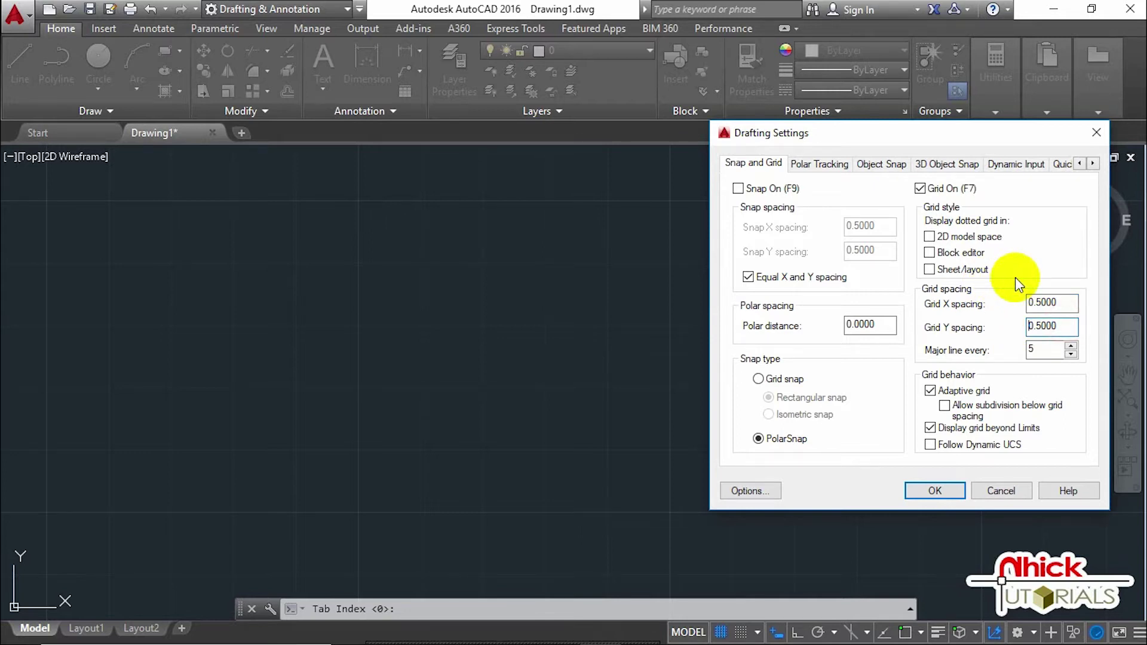
pyautogui.click(1062, 304)
pyautogui.moveTo(1062, 304); pyautogui.dragTo(994, 301)
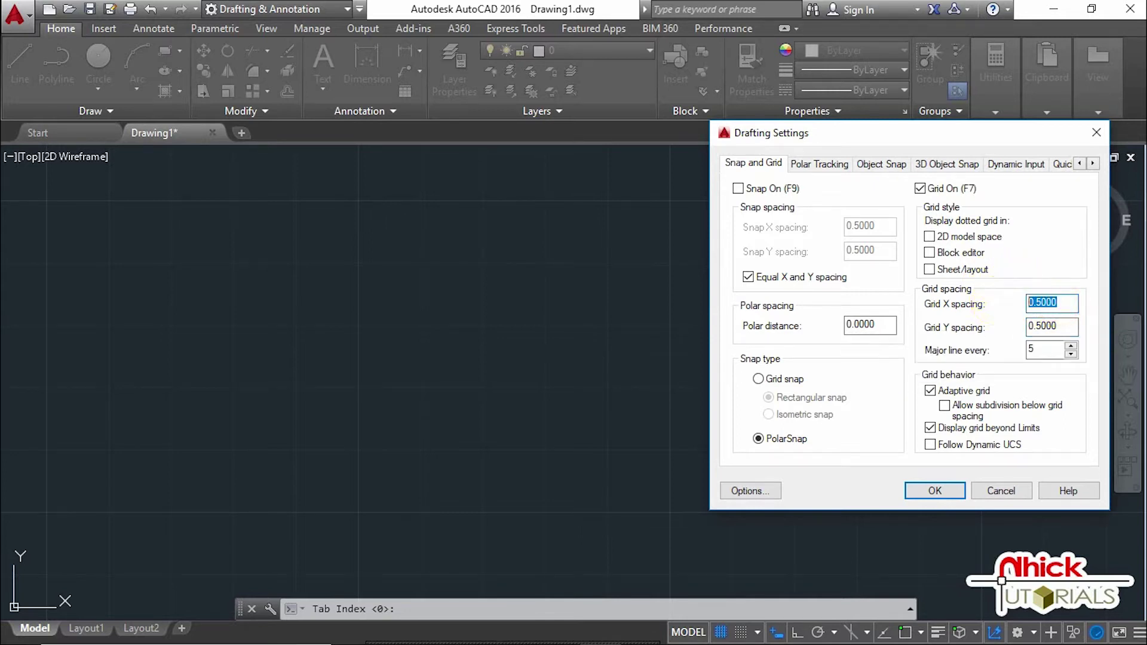
pyautogui.write('.8')
pyautogui.click(1039, 325)
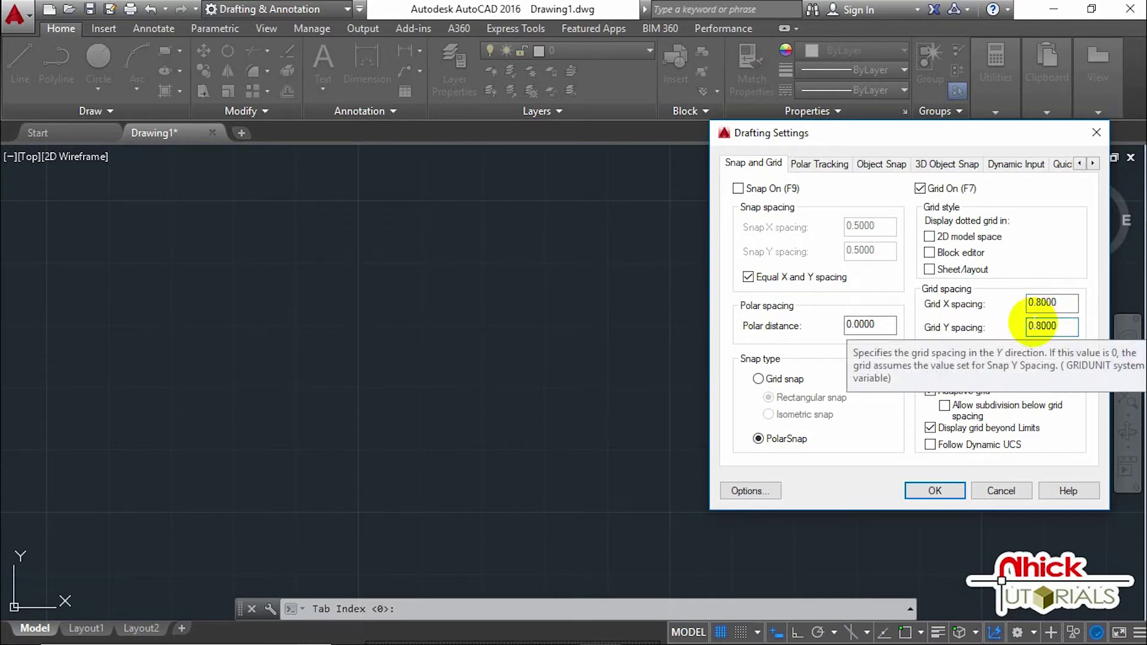
# - Set a major grid line every 7 lines, apply the drafting settings and check the grid in the drawing
pyautogui.click(1041, 348)
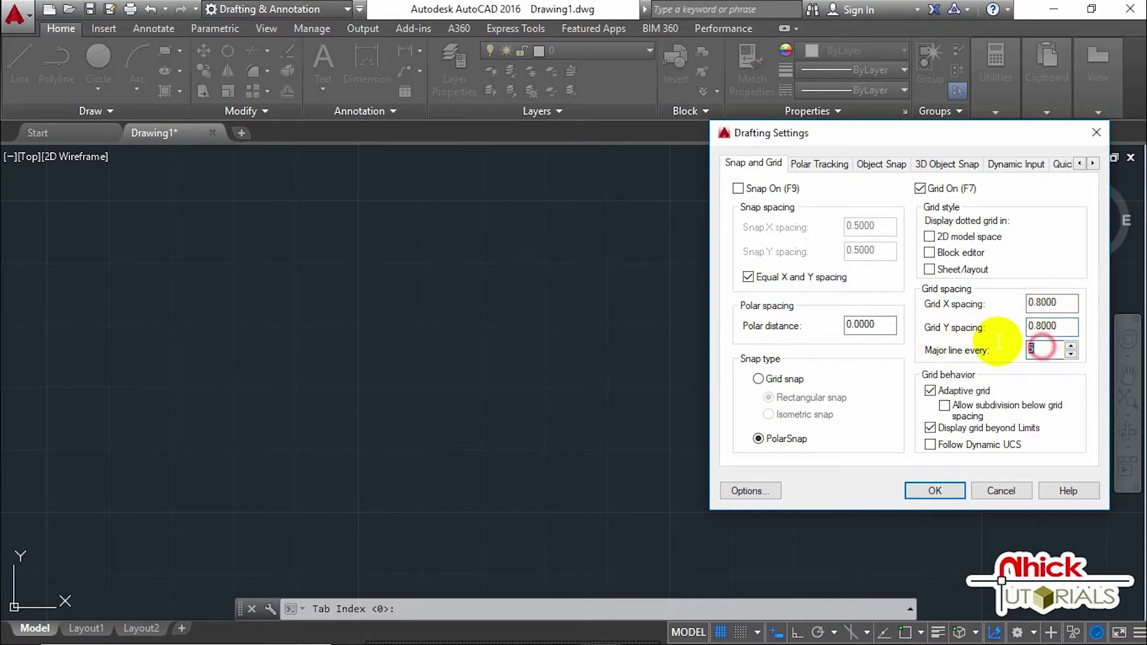
pyautogui.write('7')
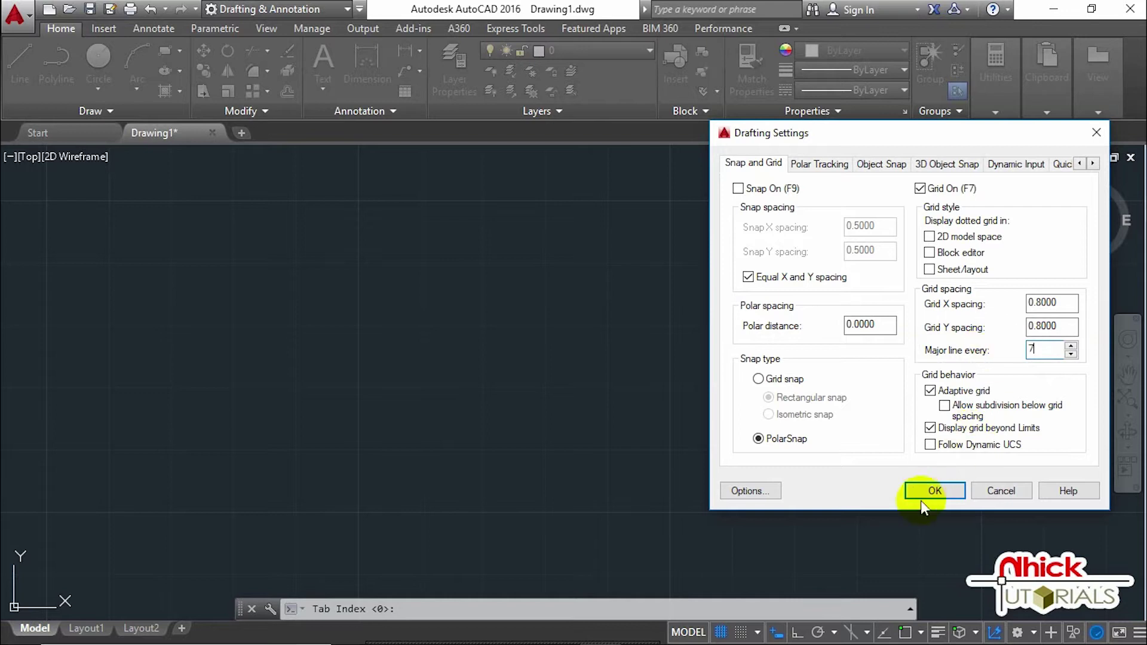
pyautogui.click(943, 490)
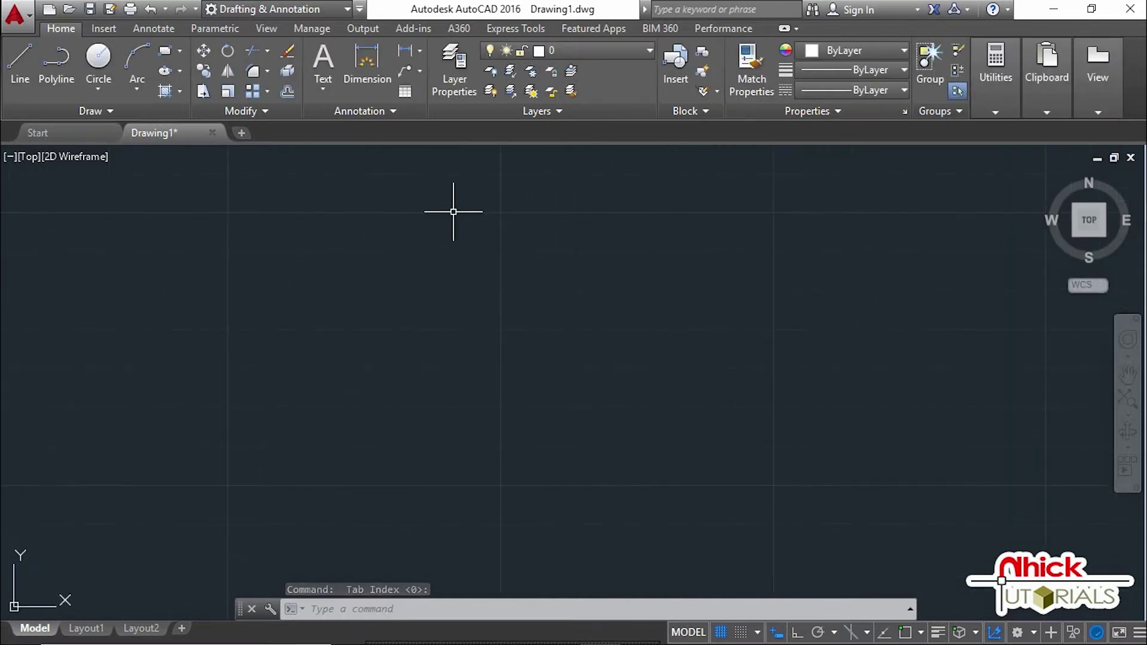
pyautogui.scroll(2, 235, 245)
pyautogui.scroll(-2, 247, 263)
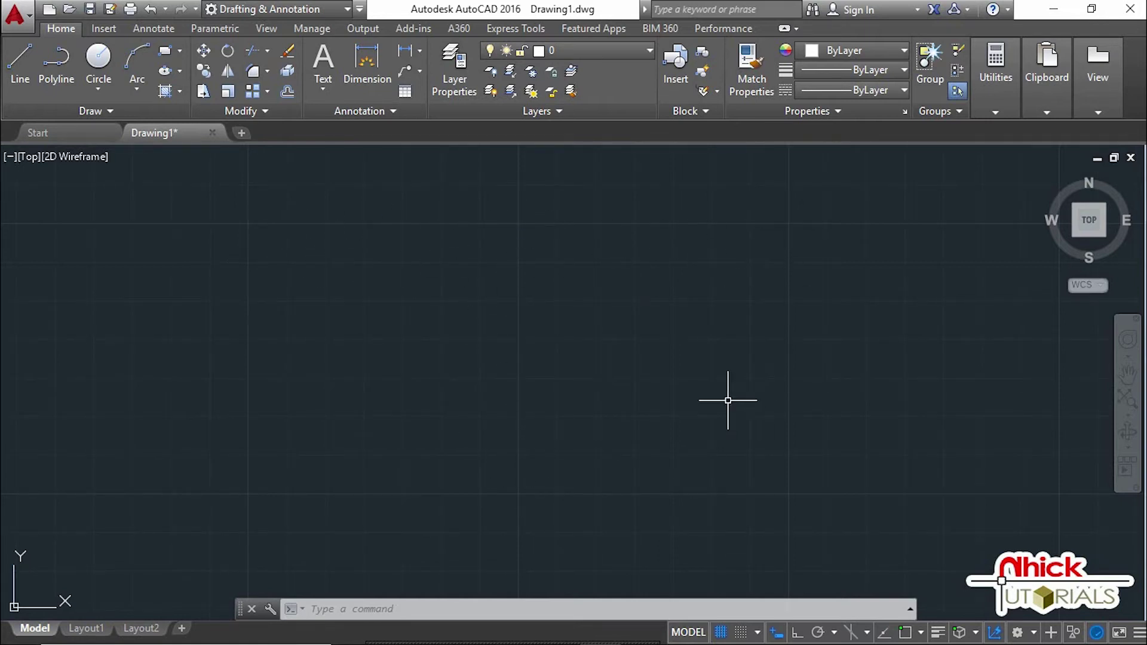
pyautogui.scroll(-2, 589, 333)
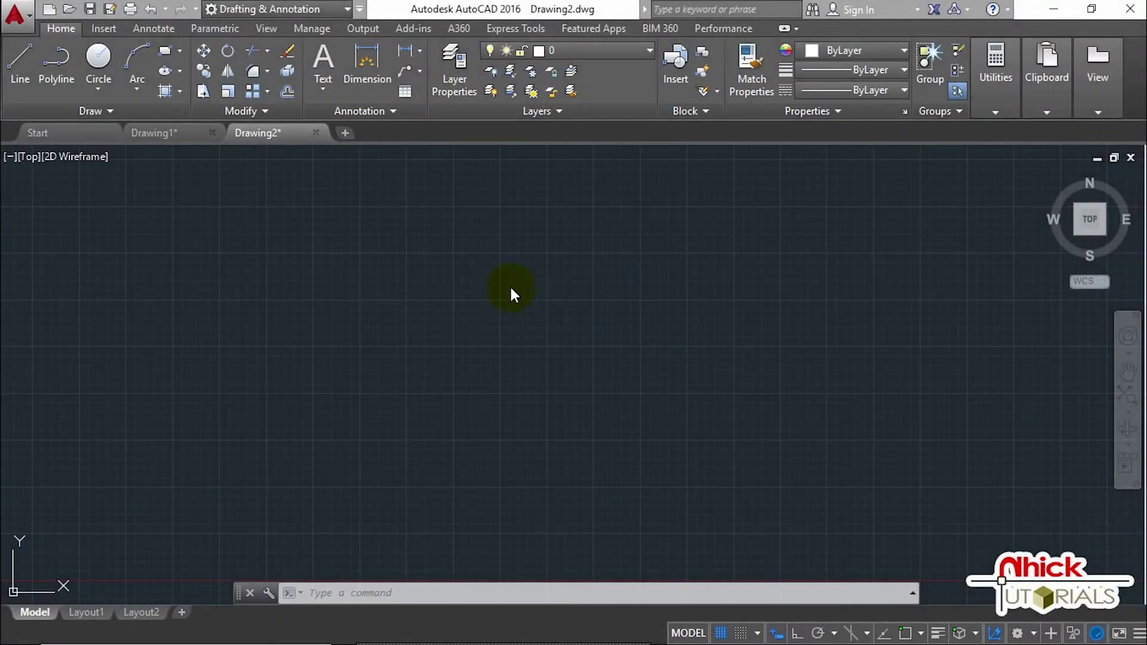
# - With ortho off, draw two connected freehand lines: a near-vertical one about 12 units long and a near-horizontal one rightward from its upper end
pyautogui.click(24, 61)
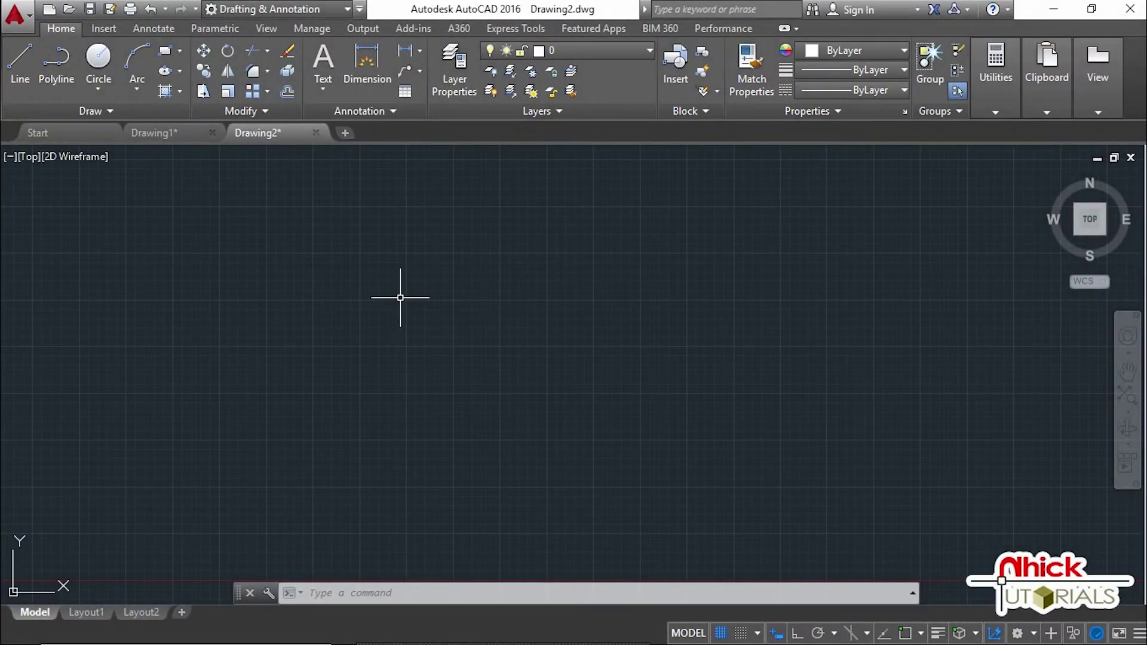
pyautogui.click(540, 396)
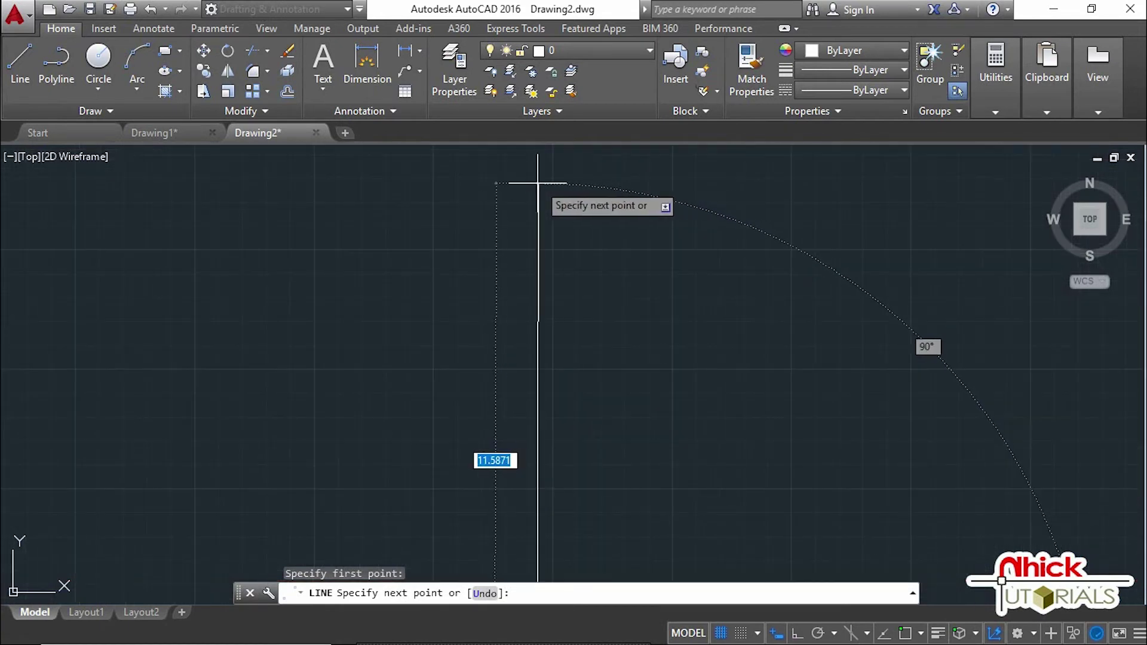
pyautogui.click(536, 176)
pyautogui.moveTo(537, 170); pyautogui.dragTo(522, 191, button='middle')
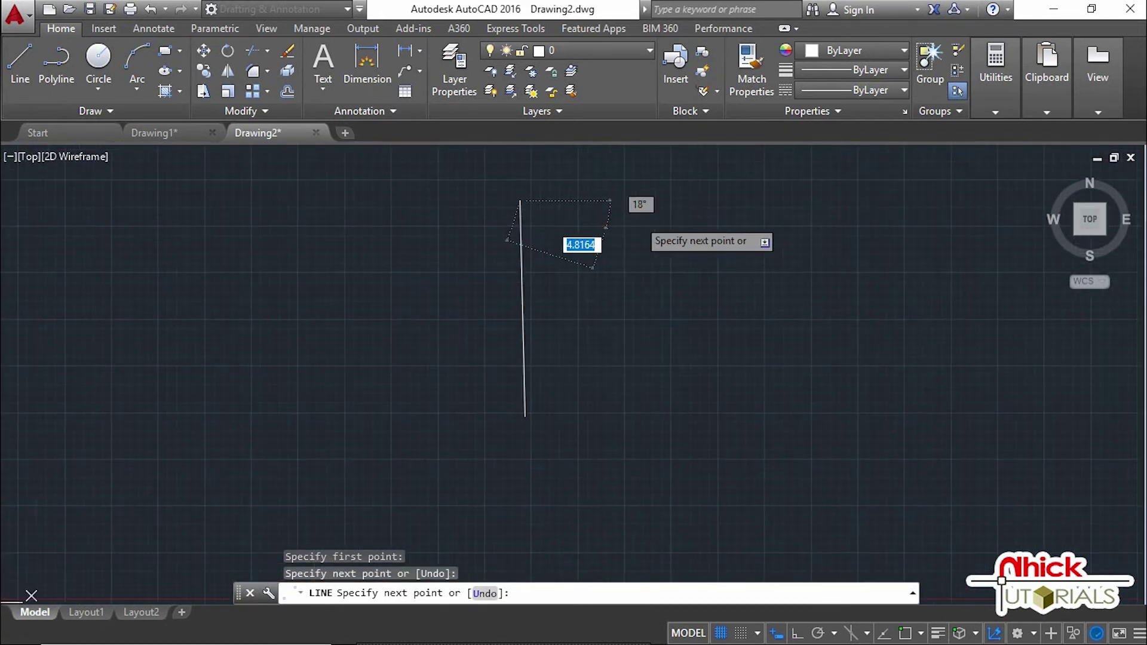
pyautogui.click(796, 202)
pyautogui.press('Escape')
pyautogui.scroll(2, 661, 200)
pyautogui.scroll(2, 543, 346)
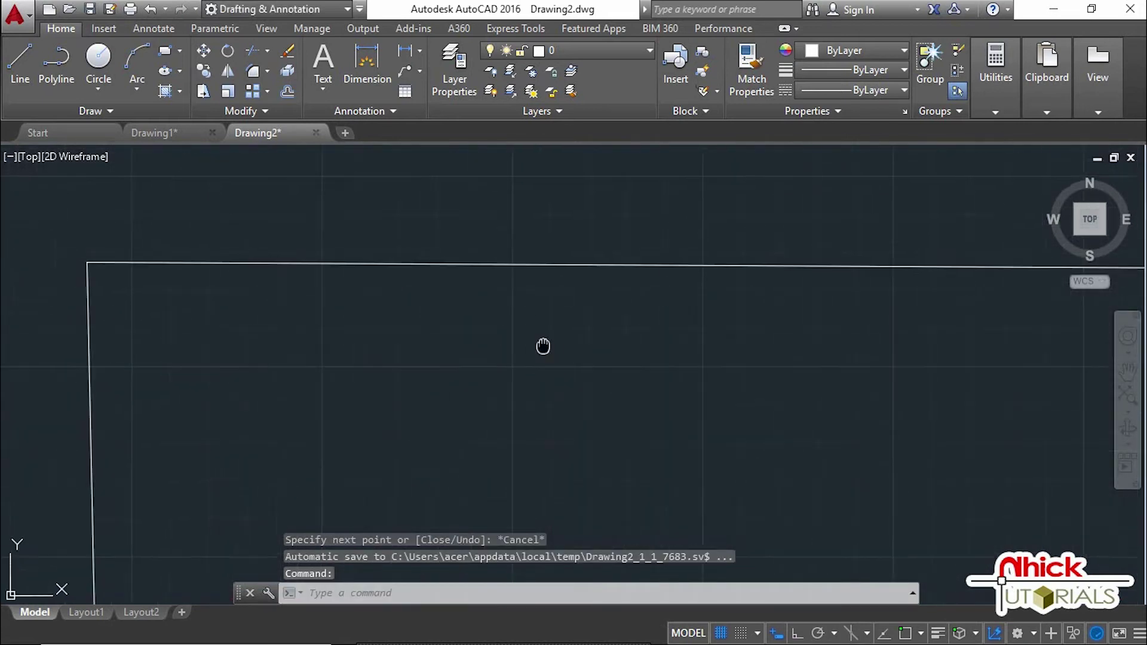
pyautogui.scroll(-3, 423, 325)
pyautogui.moveTo(423, 324); pyautogui.dragTo(404, 281, button='middle')
pyautogui.scroll(-4, 507, 221)
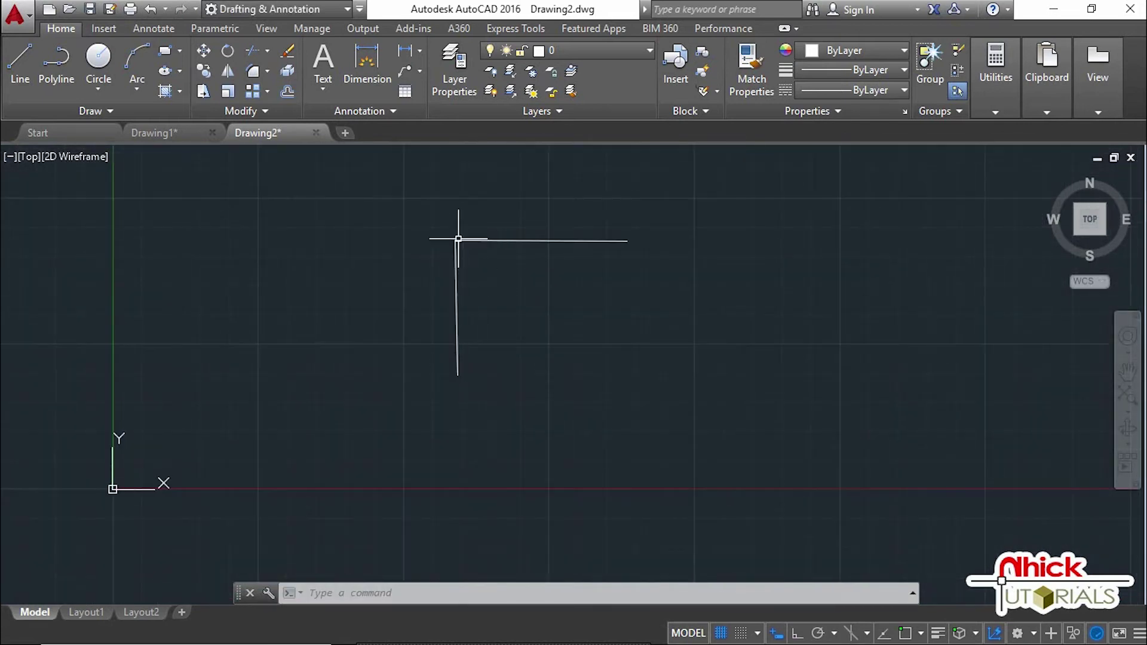
# - Start a line beside the existing corner, turn on ortho mode and draw four connected segments running right, up, right and down
pyautogui.moveTo(532, 264); pyautogui.dragTo(294, 269, button='middle')
pyautogui.scroll(2, 518, 343)
pyautogui.click(20, 62)
pyautogui.click(483, 314)
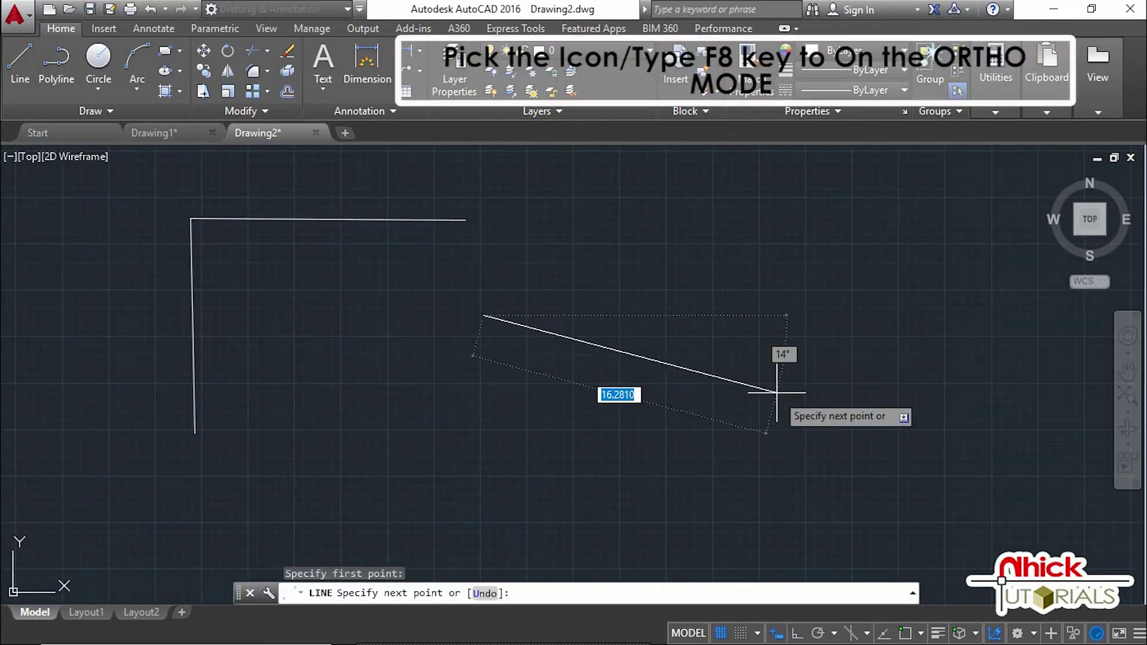
pyautogui.click(797, 634)
pyautogui.scroll(2, 657, 352)
pyautogui.click(801, 397)
pyautogui.click(801, 221)
pyautogui.moveTo(801, 220); pyautogui.dragTo(760, 261, button='middle')
pyautogui.click(766, 287)
pyautogui.click(746, 382)
pyautogui.press('Escape')
# - Begin a stepped outline below the existing lines with ortho segments 6 units up, 3 units left and 3 units down
pyautogui.moveTo(473, 453); pyautogui.dragTo(589, 340, button='middle')
pyautogui.click(21, 55)
pyautogui.click(366, 460)
pyautogui.write('6')
pyautogui.press('Return')
pyautogui.moveTo(453, 380); pyautogui.dragTo(423, 384, button='middle')
pyautogui.write('3')
pyautogui.press('Return')
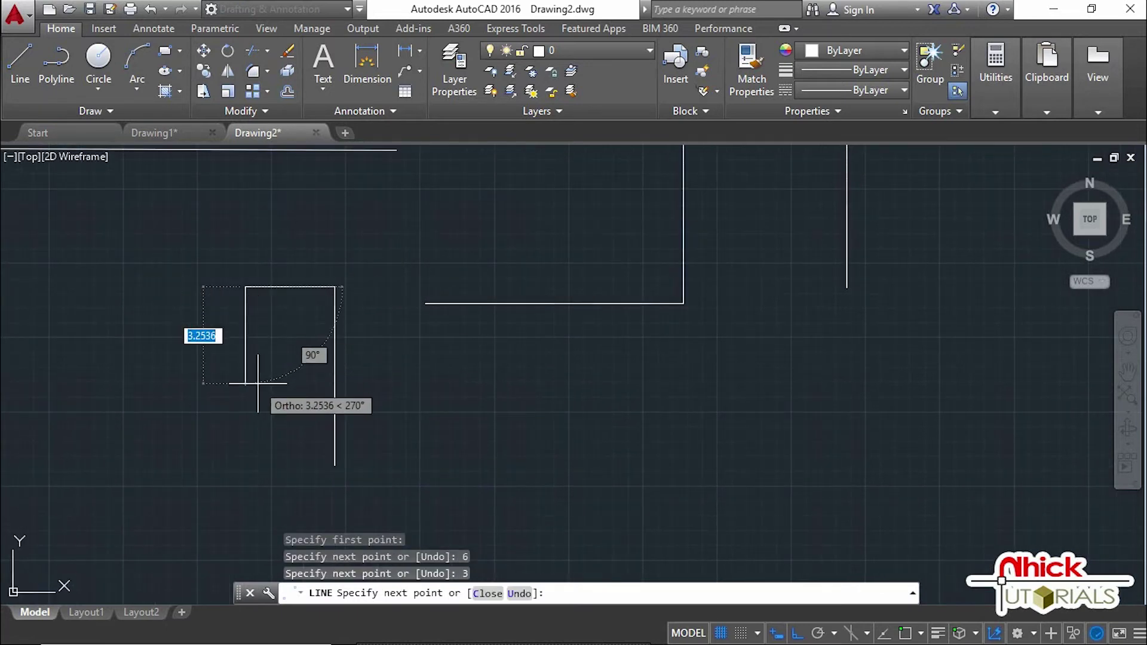
pyautogui.write('3')
pyautogui.press('Return')
# - Complete the stepped outline with segments 3 units left, 3 units down and 6 units right back to its start
pyautogui.write('3')
pyautogui.press('Return')
pyautogui.moveTo(154, 371); pyautogui.dragTo(341, 359, button='middle')
pyautogui.write('3')
pyautogui.press('Return')
pyautogui.write('3')
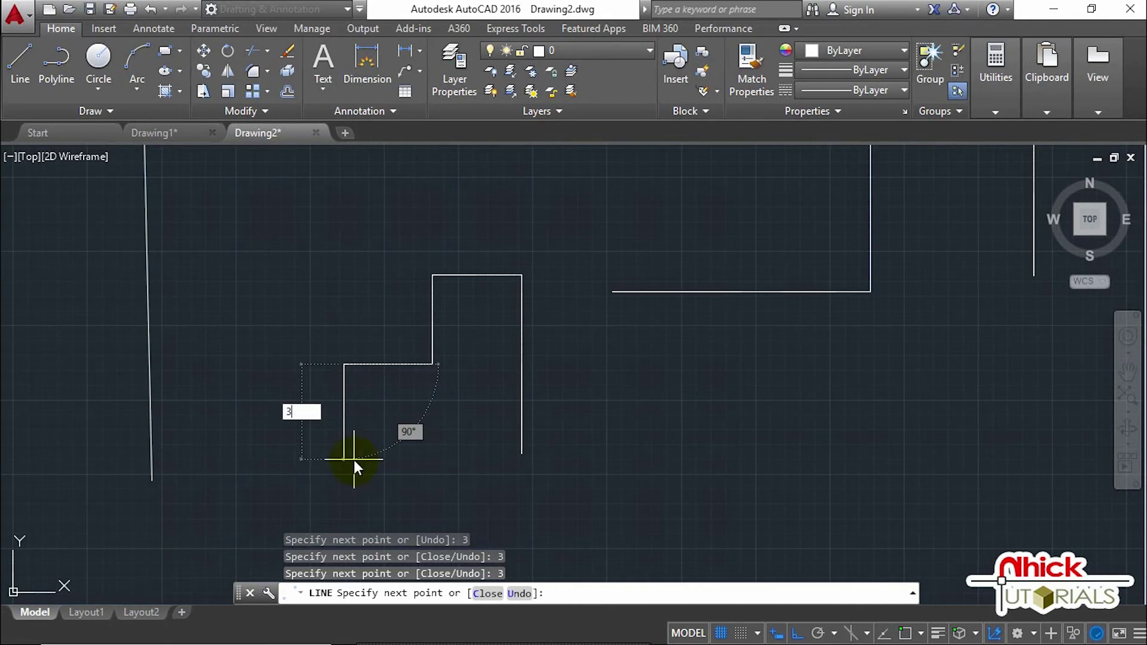
pyautogui.press('Return')
pyautogui.write('6')
pyautogui.press('Return')
pyautogui.press('Escape')
pyautogui.scroll(2, 340, 320)
pyautogui.scroll(-2, 591, 374)
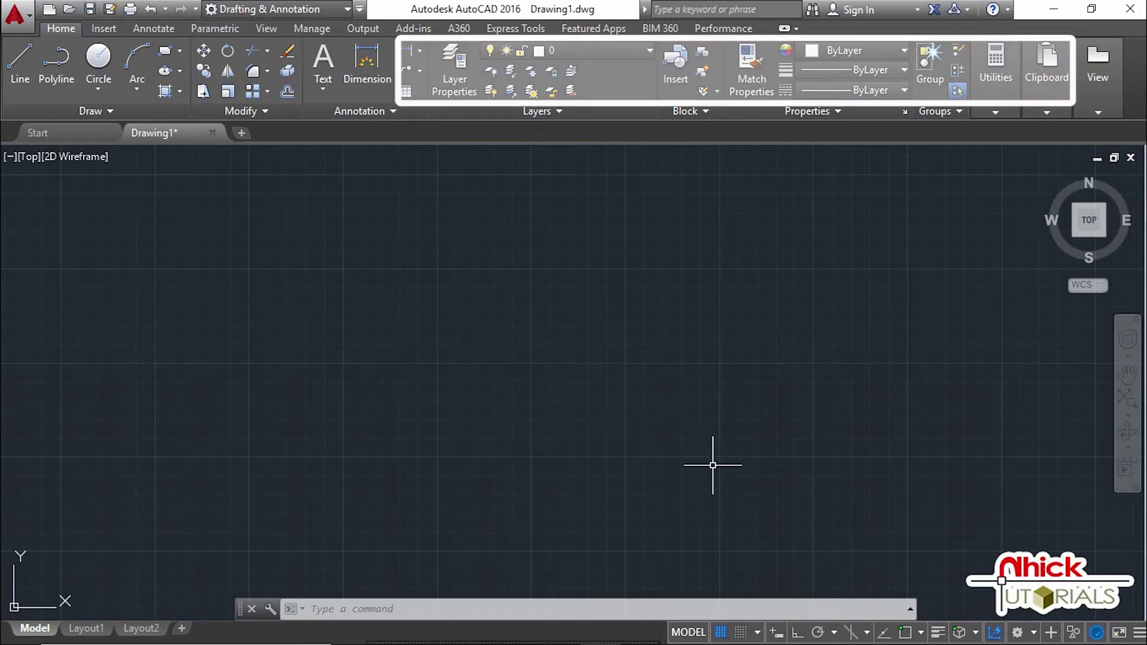
# - In Drawing1's snap settings, change the snap type to rectangular Grid snap and apply it
pyautogui.click(758, 633)
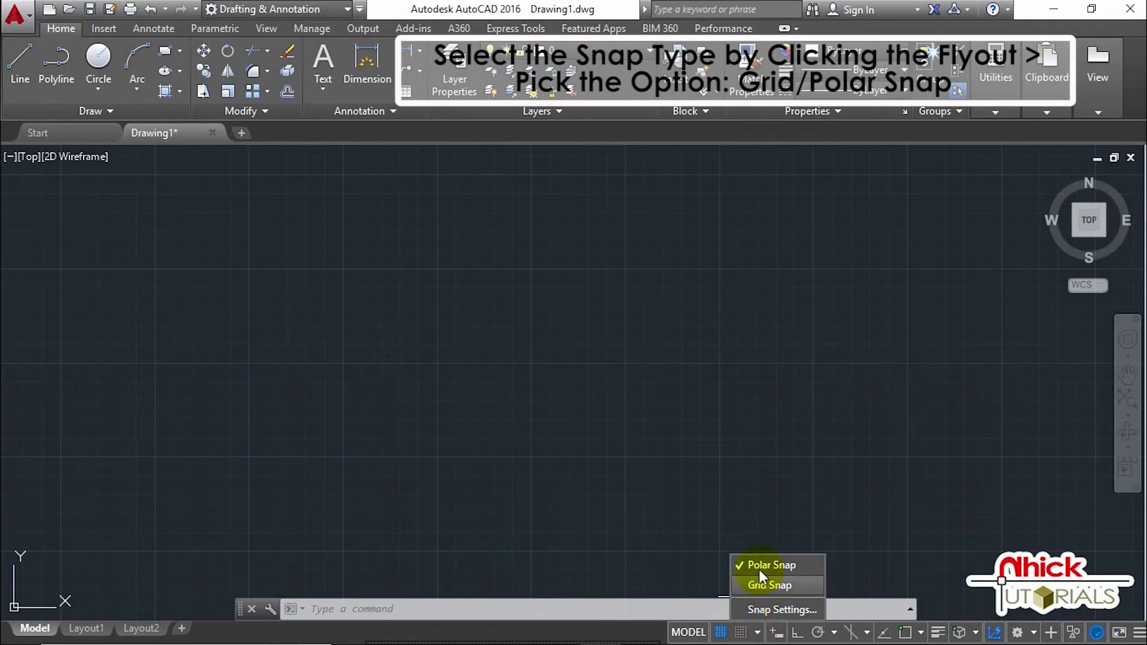
pyautogui.click(744, 605)
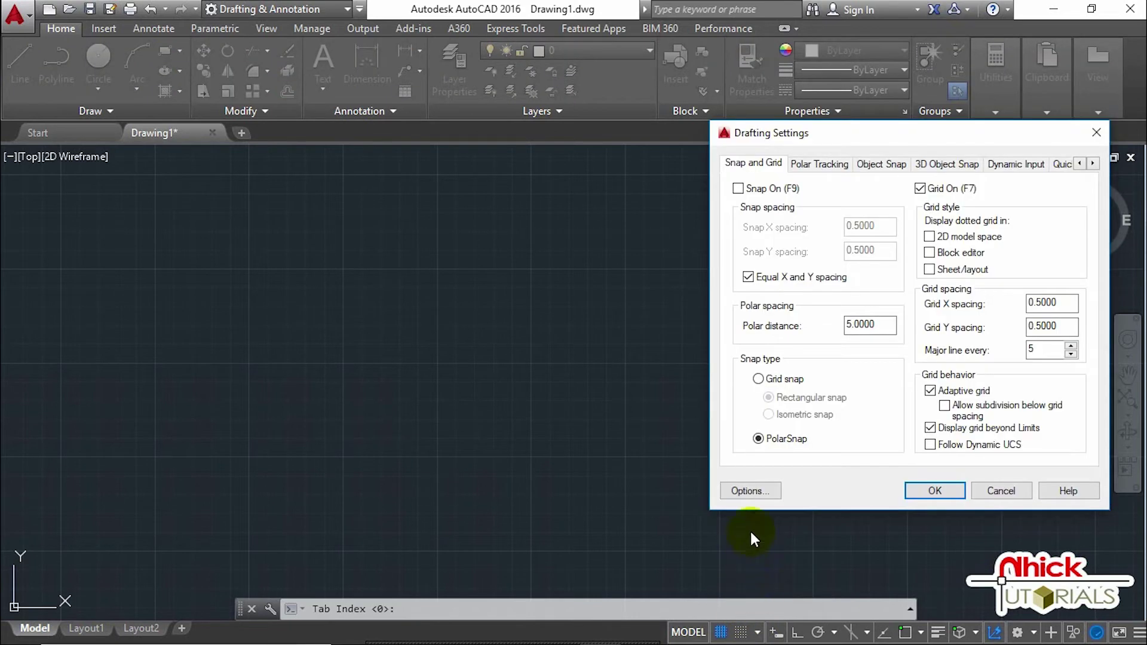
pyautogui.click(762, 379)
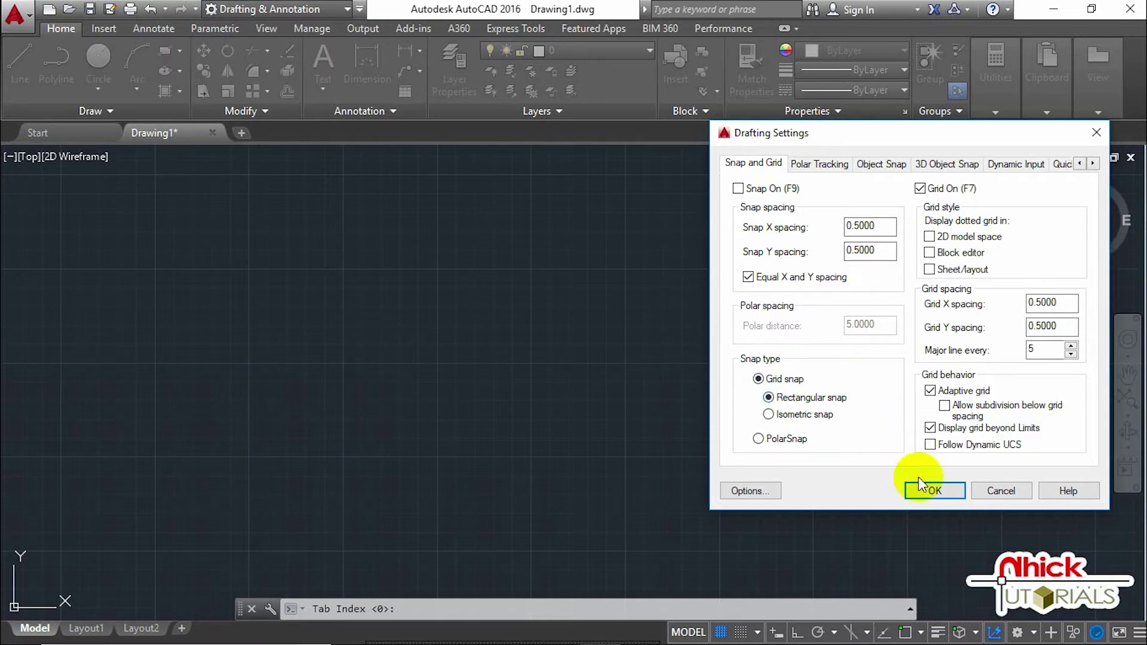
pyautogui.click(935, 490)
# - Turn on snap mode and draw a connected line chain on grid points: up, right, up, and diagonally up to the right
pyautogui.click(19, 62)
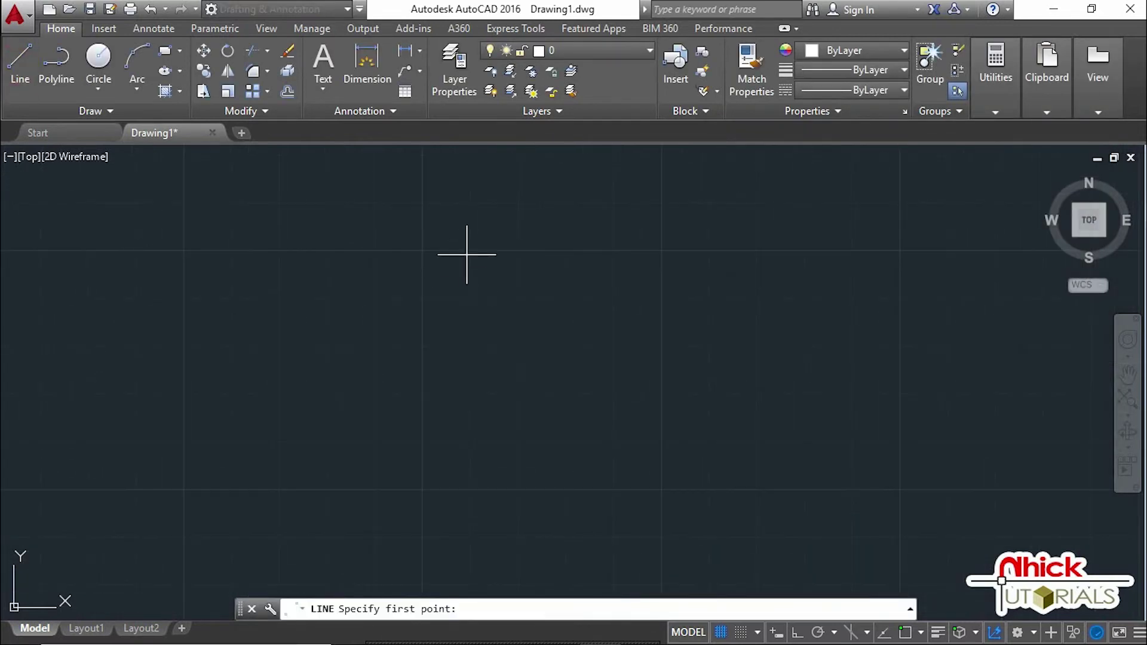
pyautogui.click(741, 632)
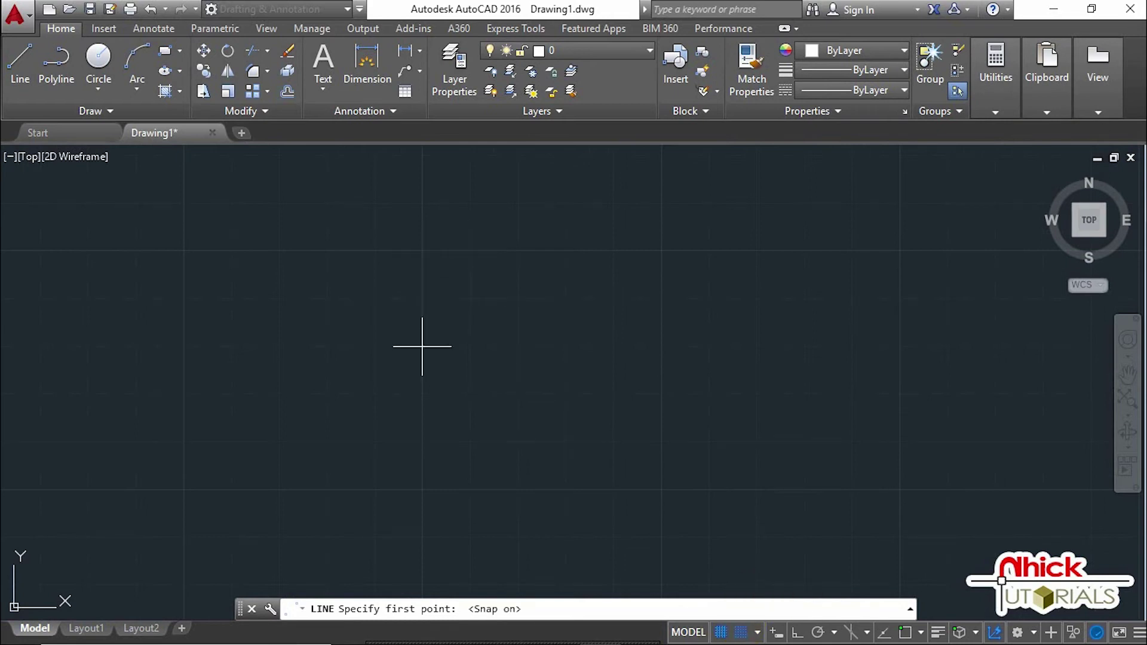
pyautogui.click(565, 345)
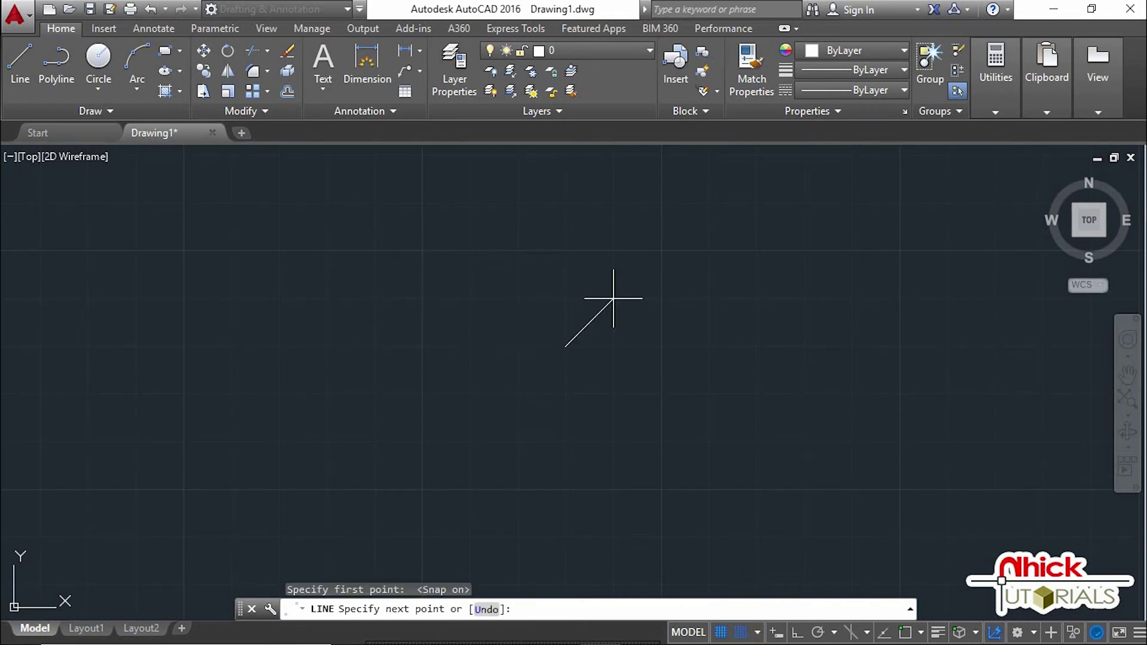
pyautogui.click(565, 298)
pyautogui.click(614, 298)
pyautogui.click(614, 249)
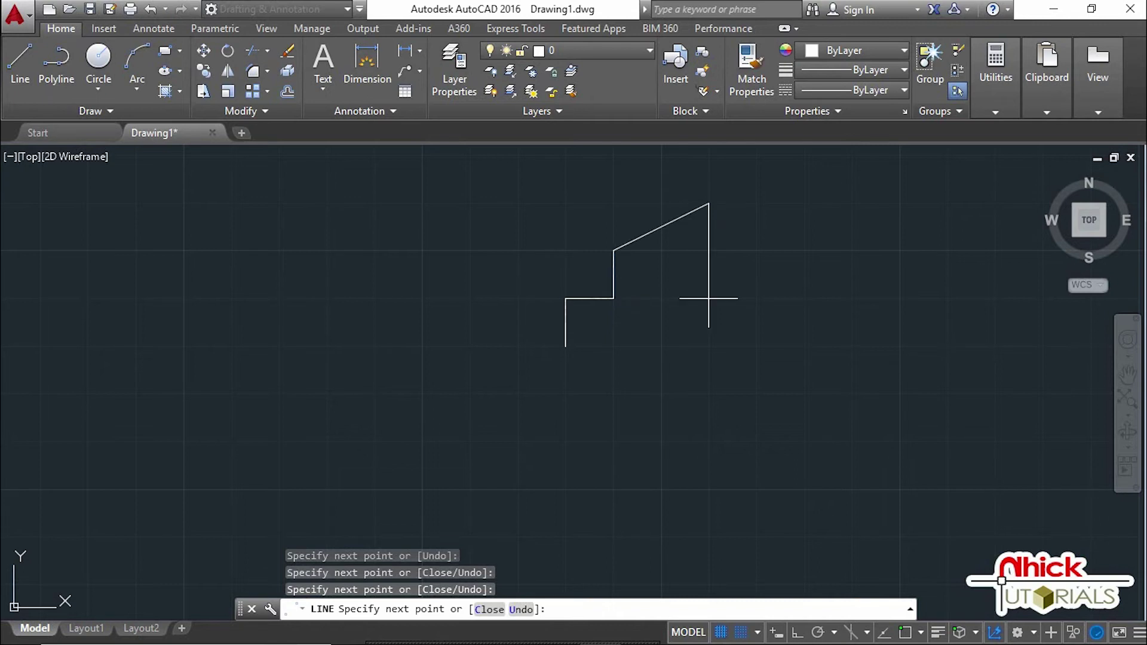
pyautogui.press('Escape')
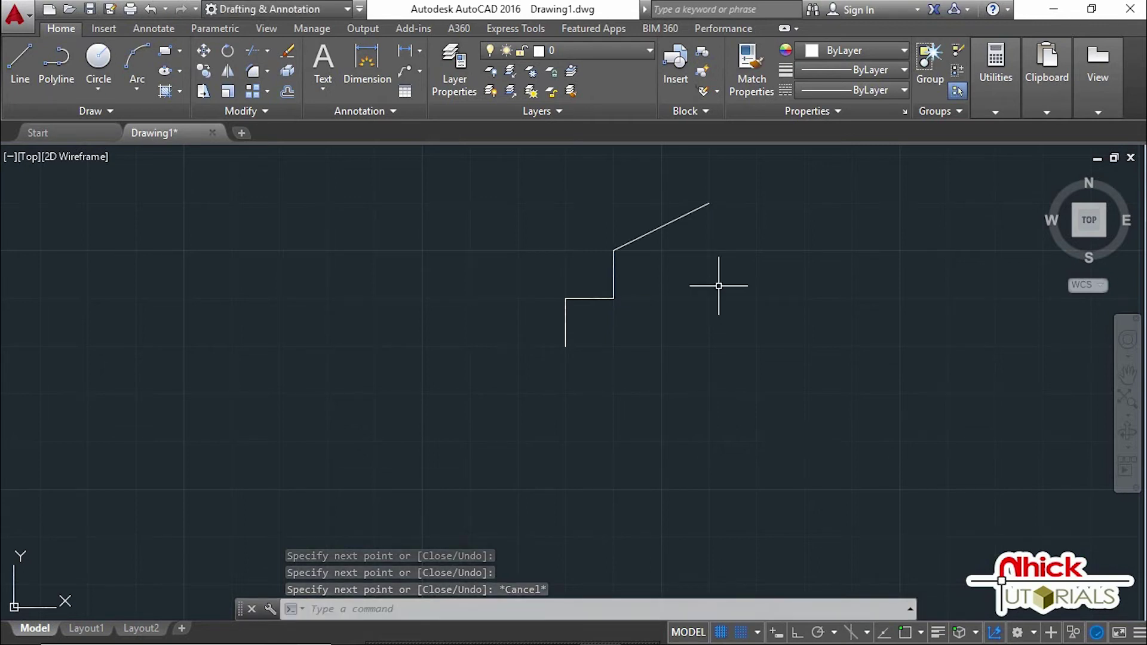
# - Change the snap type to PolarSnap with a polar distance of 1 and apply the drafting settings
pyautogui.click(757, 632)
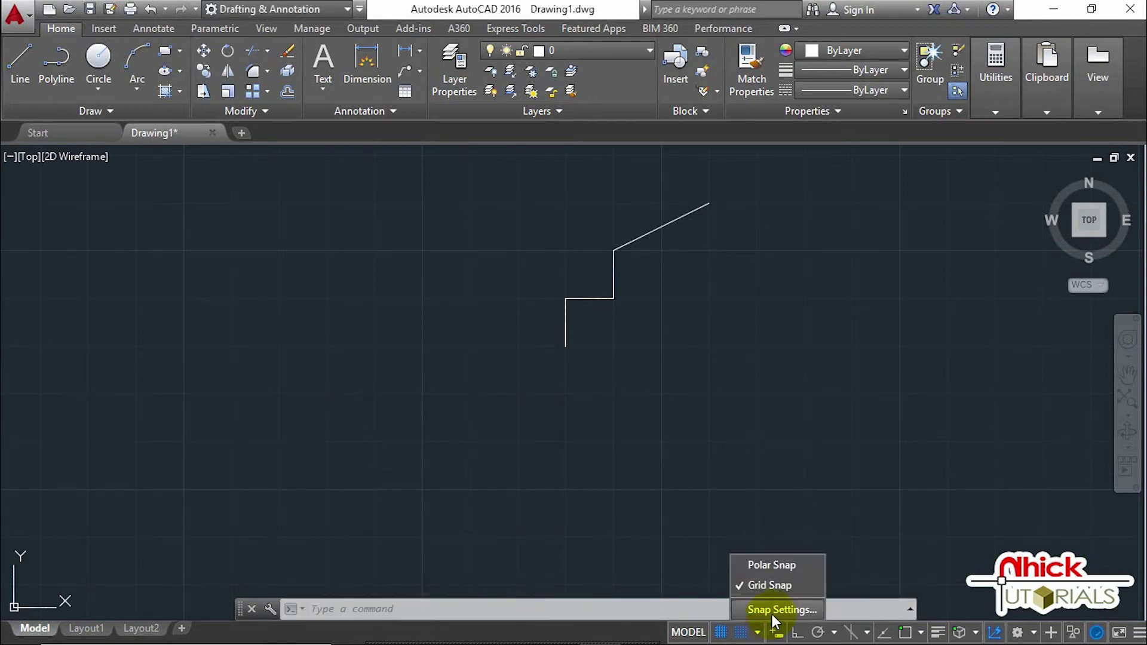
pyautogui.click(772, 609)
pyautogui.click(758, 440)
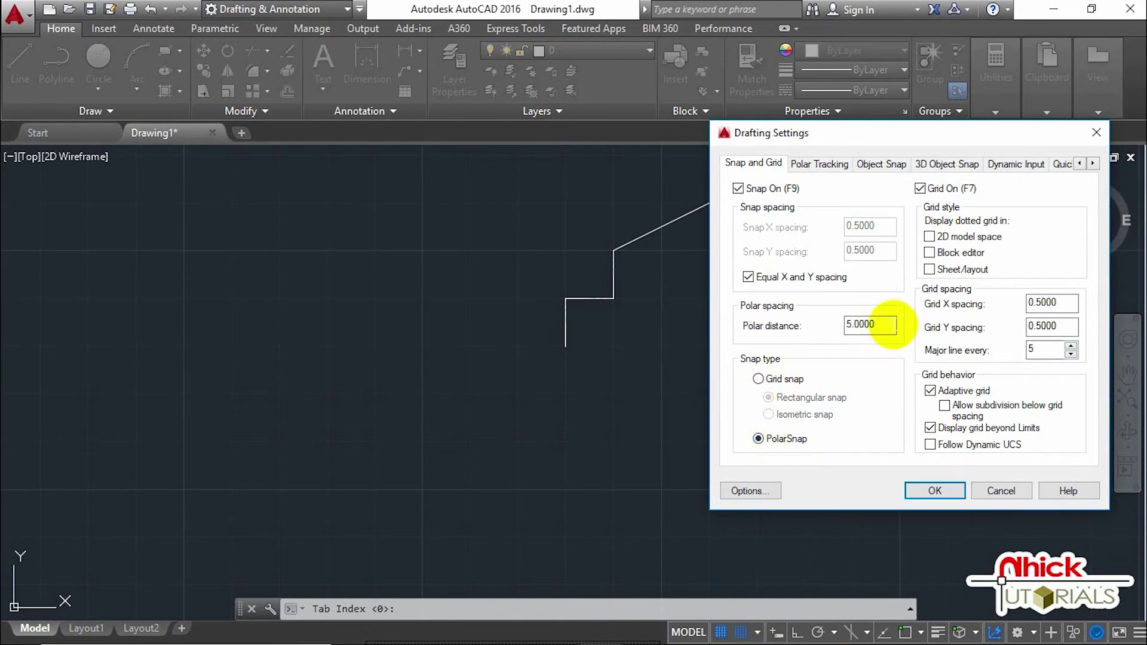
pyautogui.moveTo(878, 325); pyautogui.dragTo(812, 325)
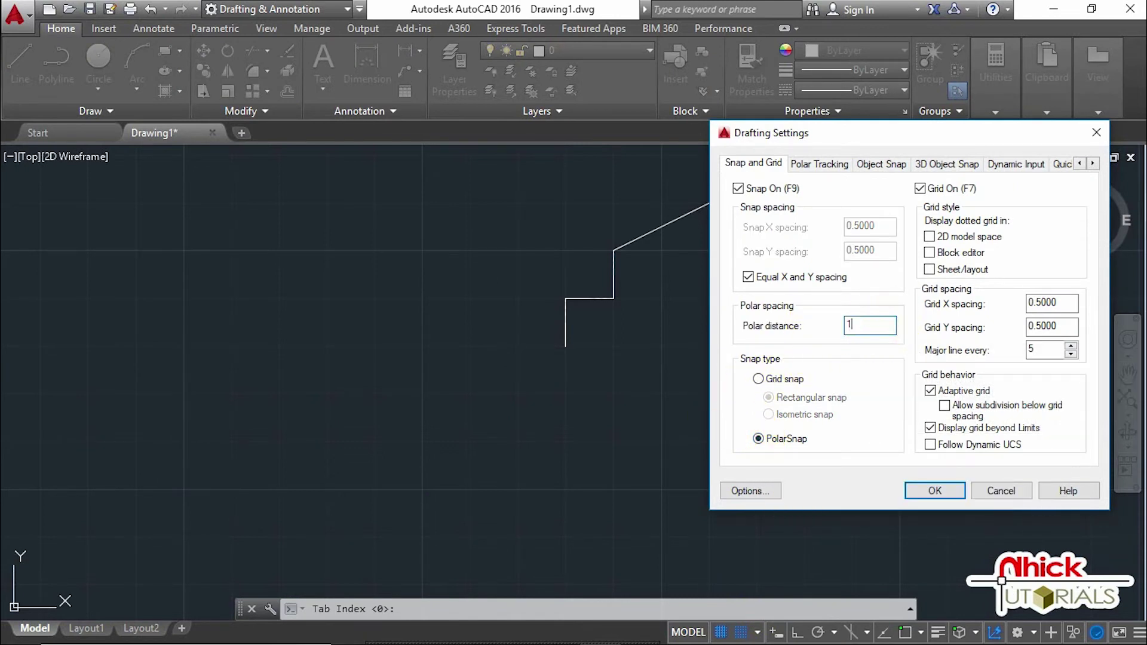
pyautogui.click(856, 361)
pyautogui.click(930, 491)
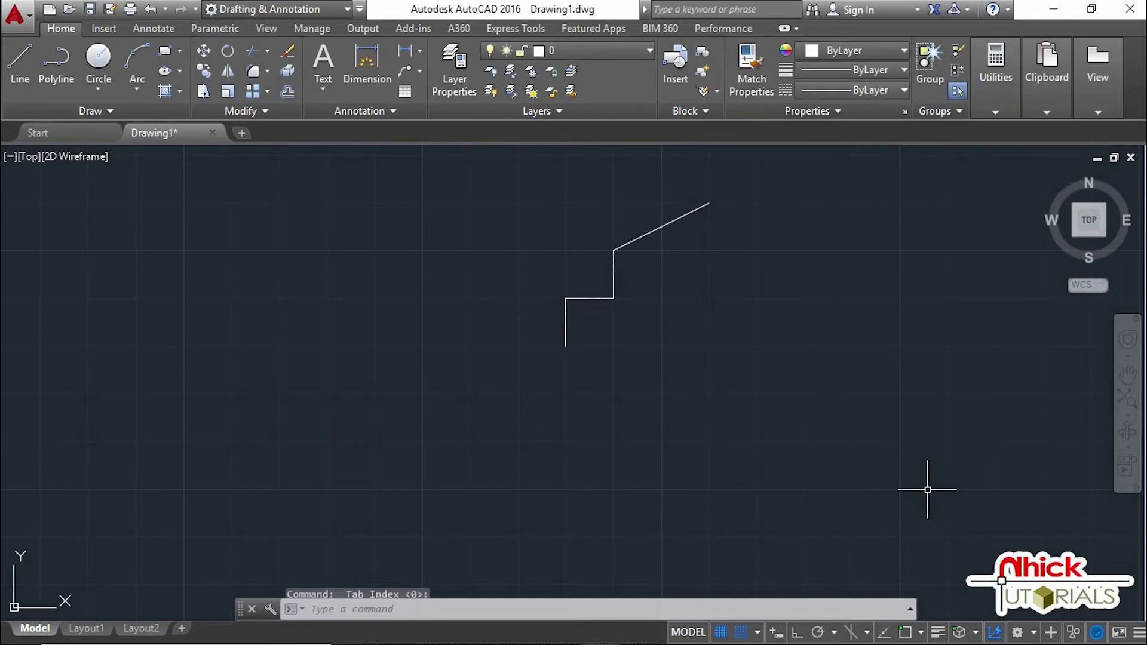
# - Set the polar snap distance to 10 and apply the drafting settings
pyautogui.click(819, 624)
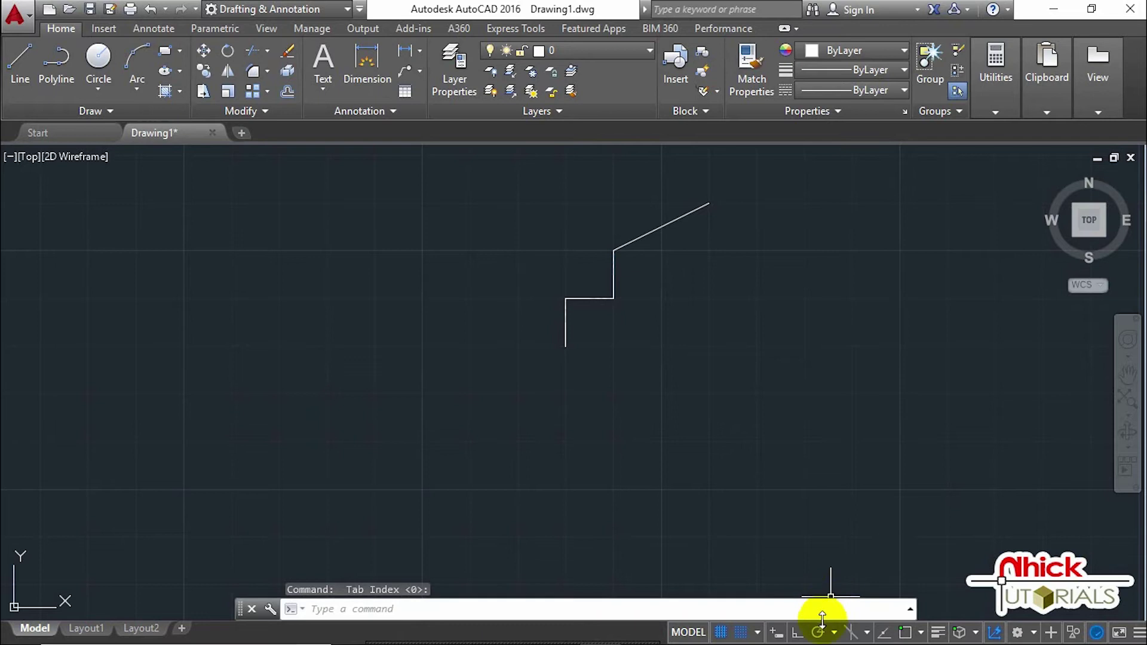
pyautogui.write('10')
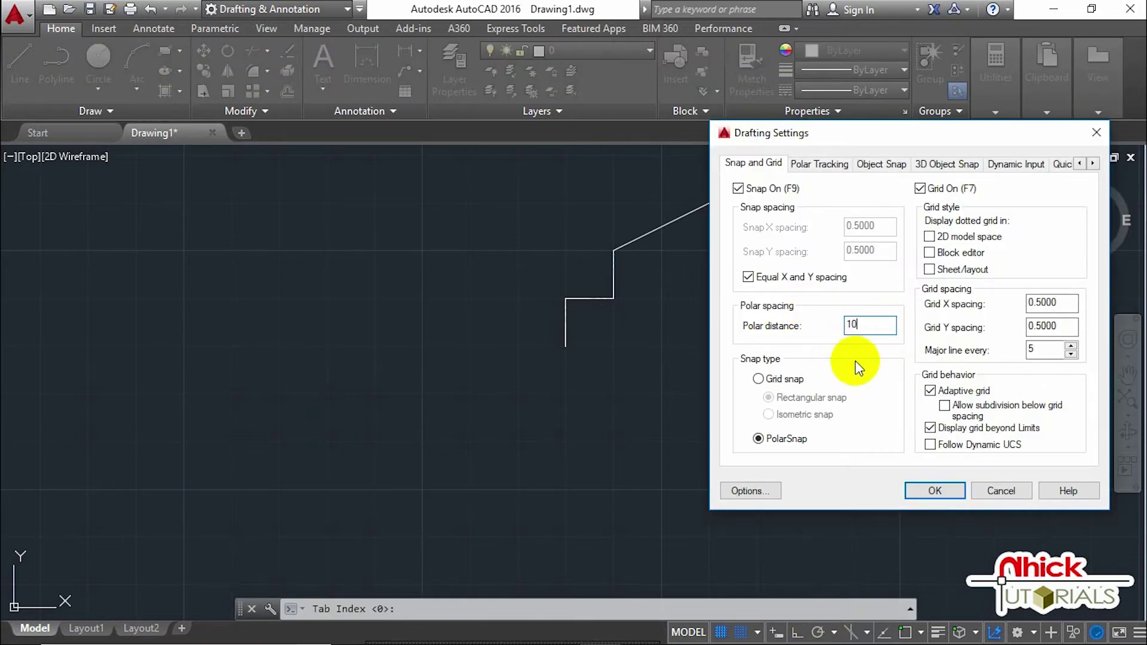
pyautogui.click(933, 490)
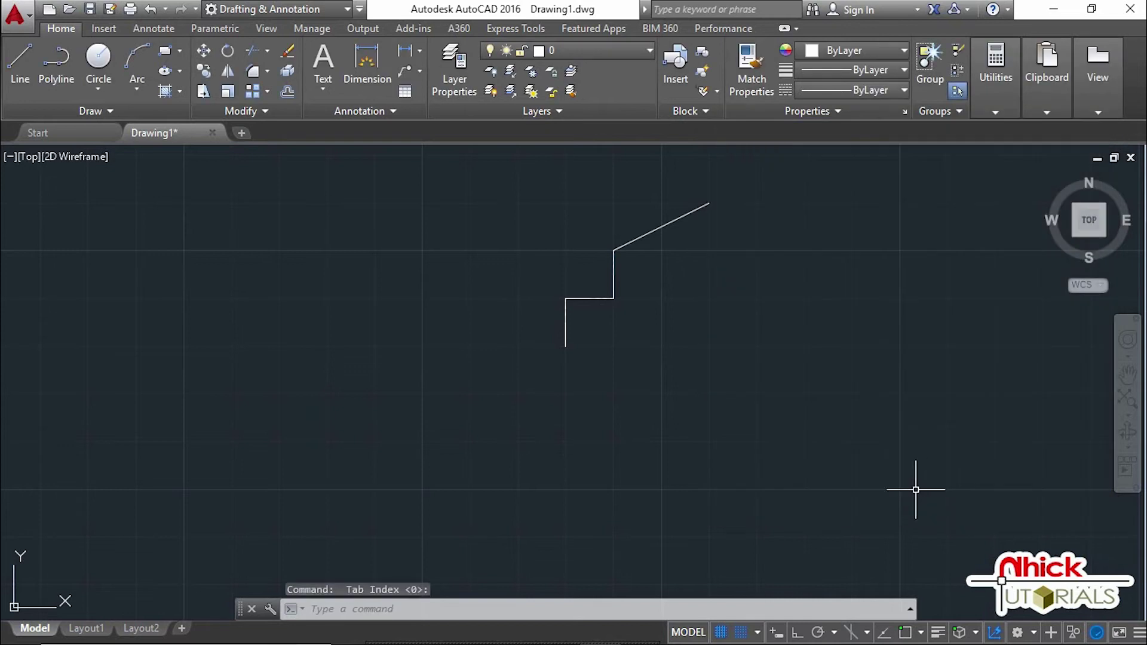
# - Turn on polar tracking and choose the 5, 10, 15, 20 degree angle set
pyautogui.click(818, 632)
pyautogui.click(834, 632)
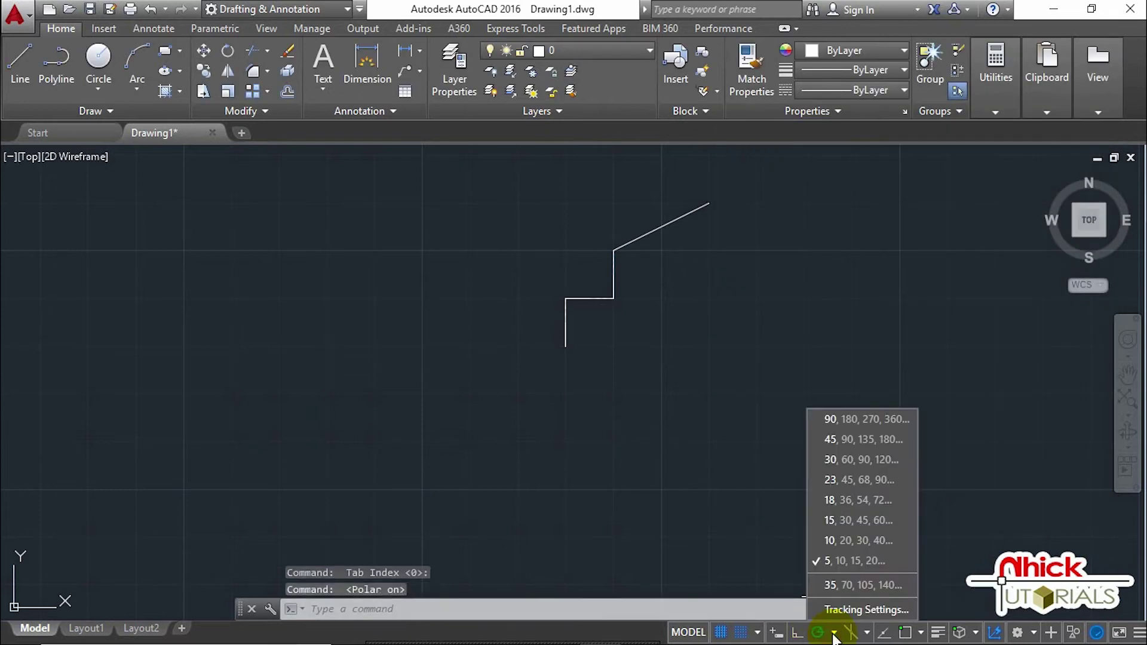
pyautogui.click(834, 561)
# - Draw a connected chain of three 10-unit lines with polar snap: diagonally up to the right, slightly up to the right, and upward
pyautogui.click(20, 60)
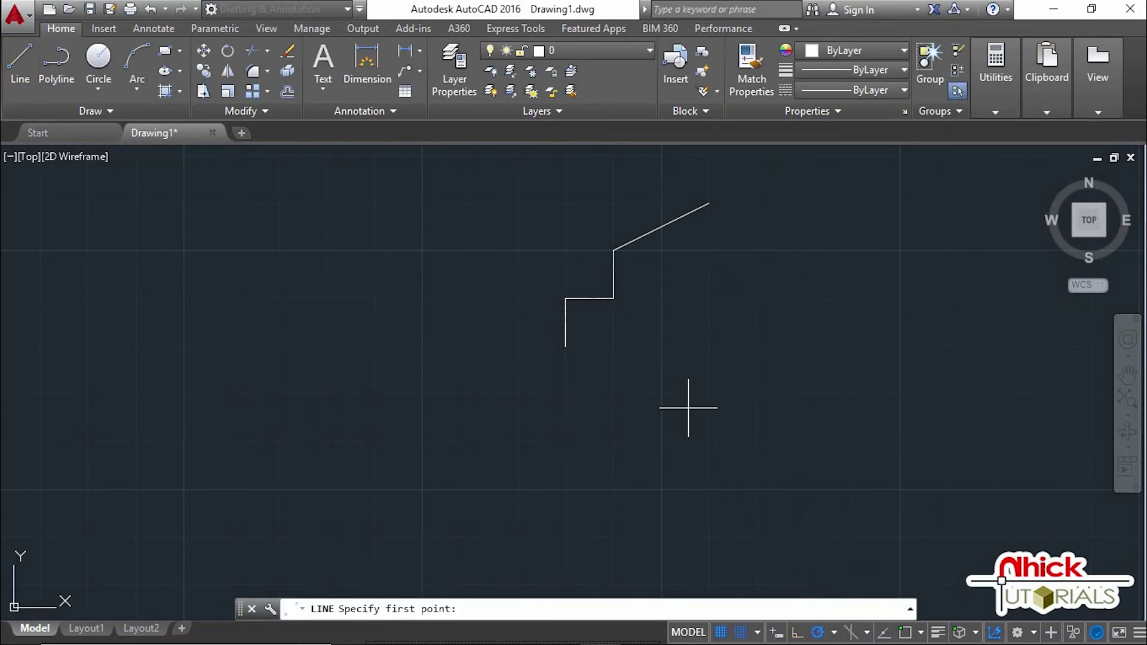
pyautogui.click(707, 387)
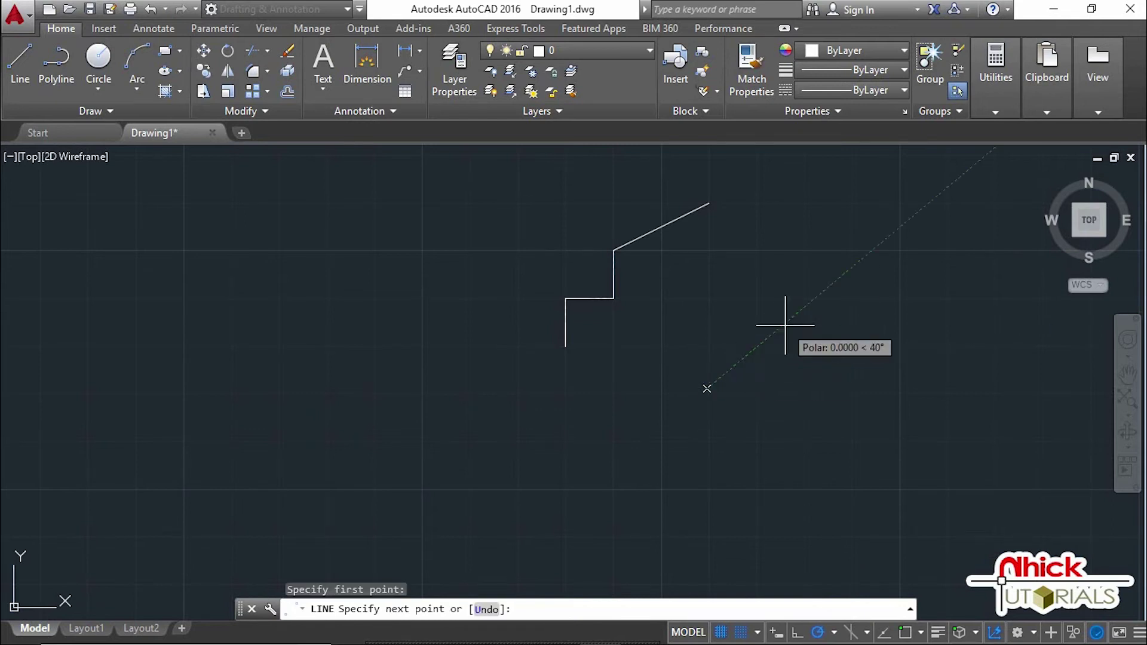
pyautogui.scroll(-2, 738, 344)
pyautogui.doubleClick(738, 344)
pyautogui.scroll(-10, 660, 377)
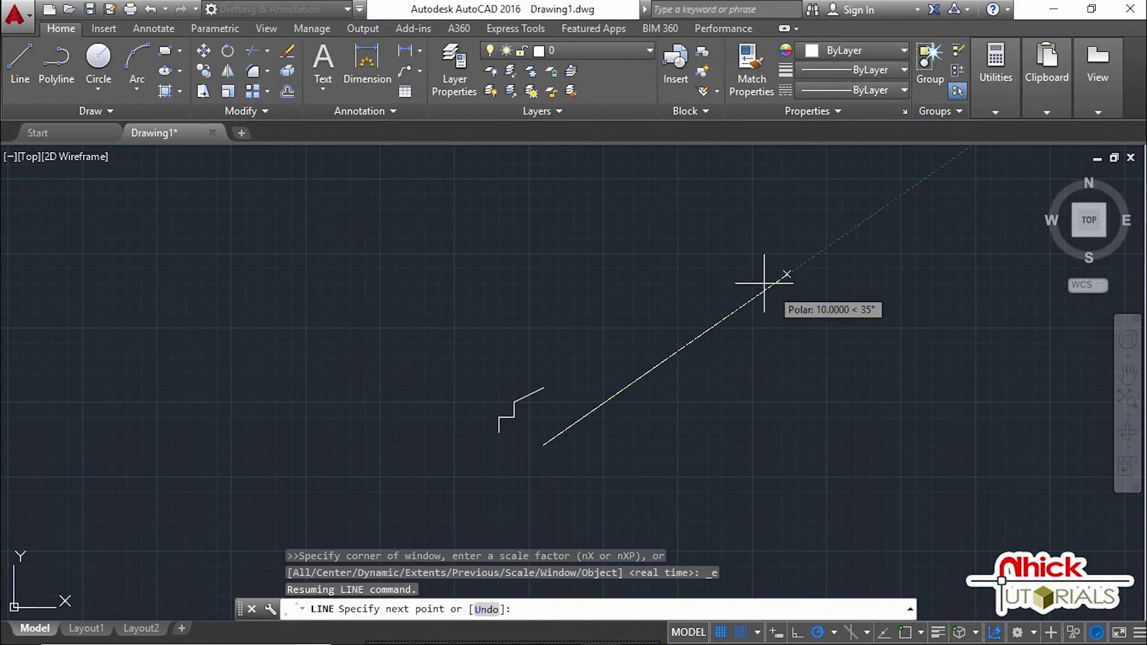
pyautogui.click(754, 266)
pyautogui.moveTo(817, 243); pyautogui.dragTo(549, 293, button='middle')
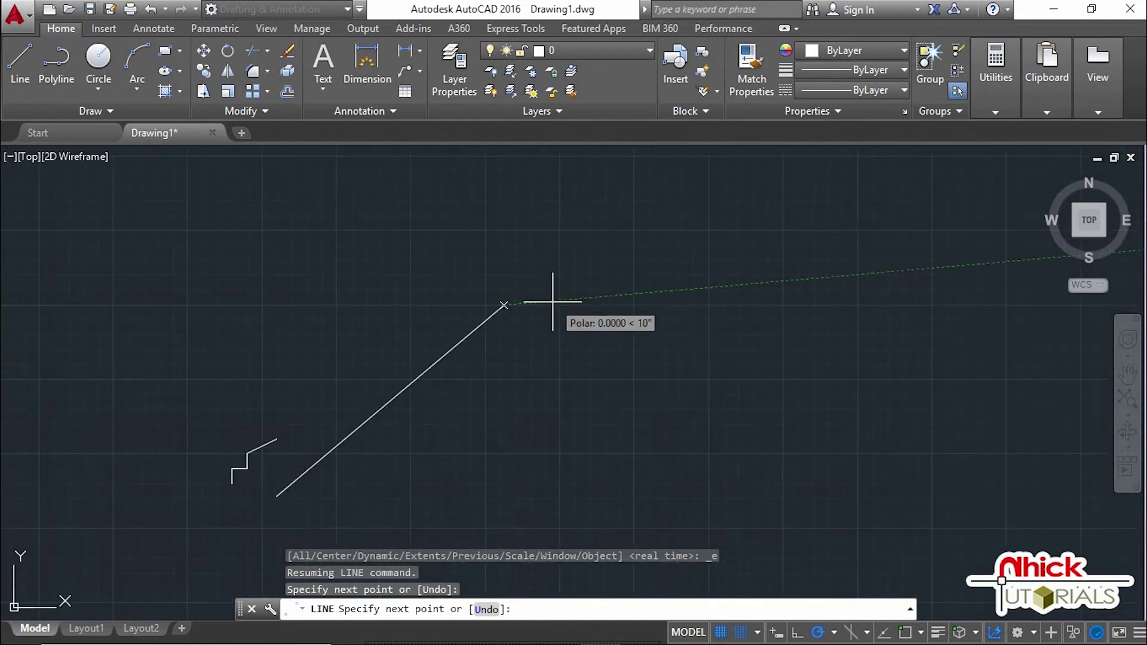
pyautogui.scroll(-3, 580, 297)
pyautogui.click(725, 285)
pyautogui.moveTo(729, 282); pyautogui.dragTo(674, 378, button='middle')
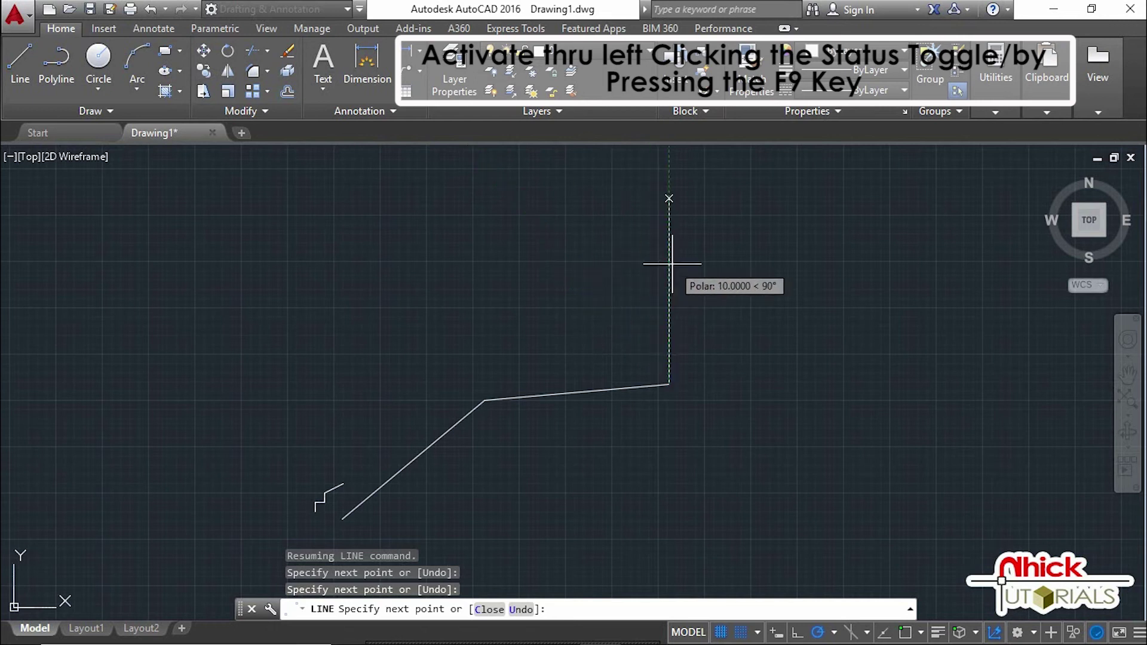
pyautogui.click(704, 274)
pyautogui.press('Escape')
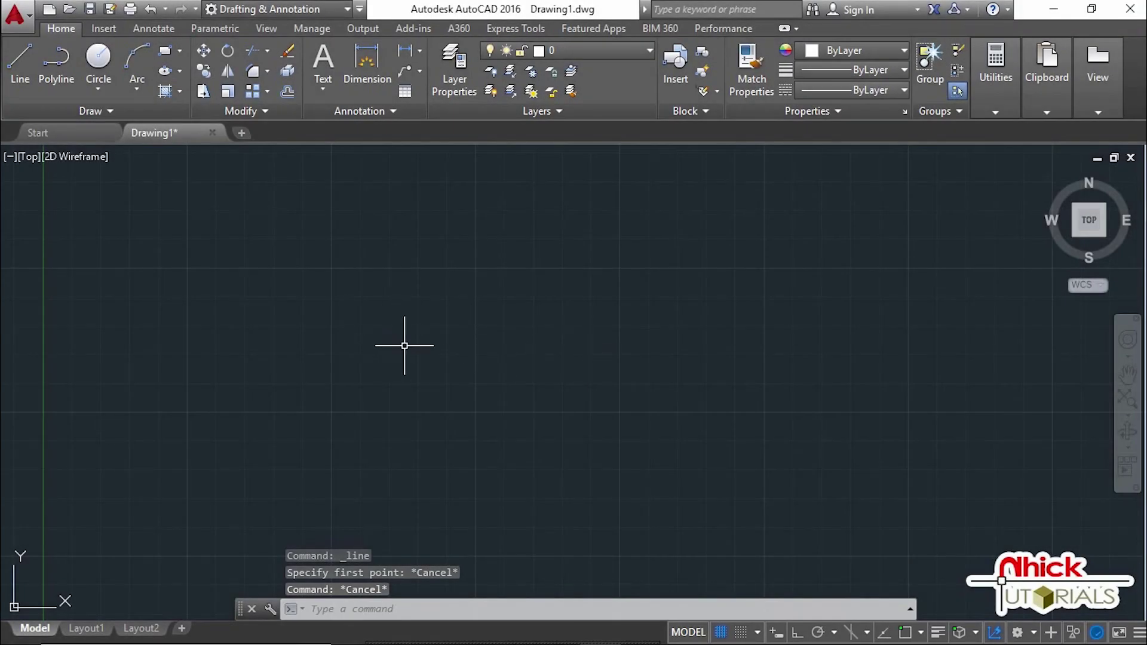
# - Start a new line in an empty area and turn on polar tracking with the 30, 60, 90, 120 degree angle set
pyautogui.click(19, 75)
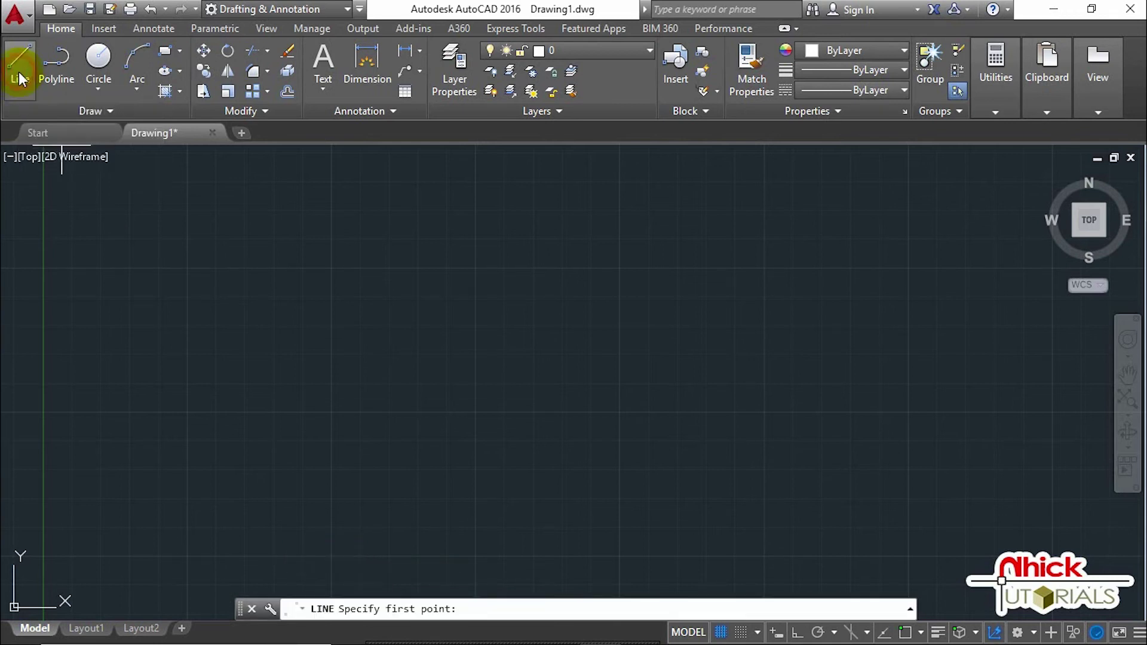
pyautogui.click(458, 426)
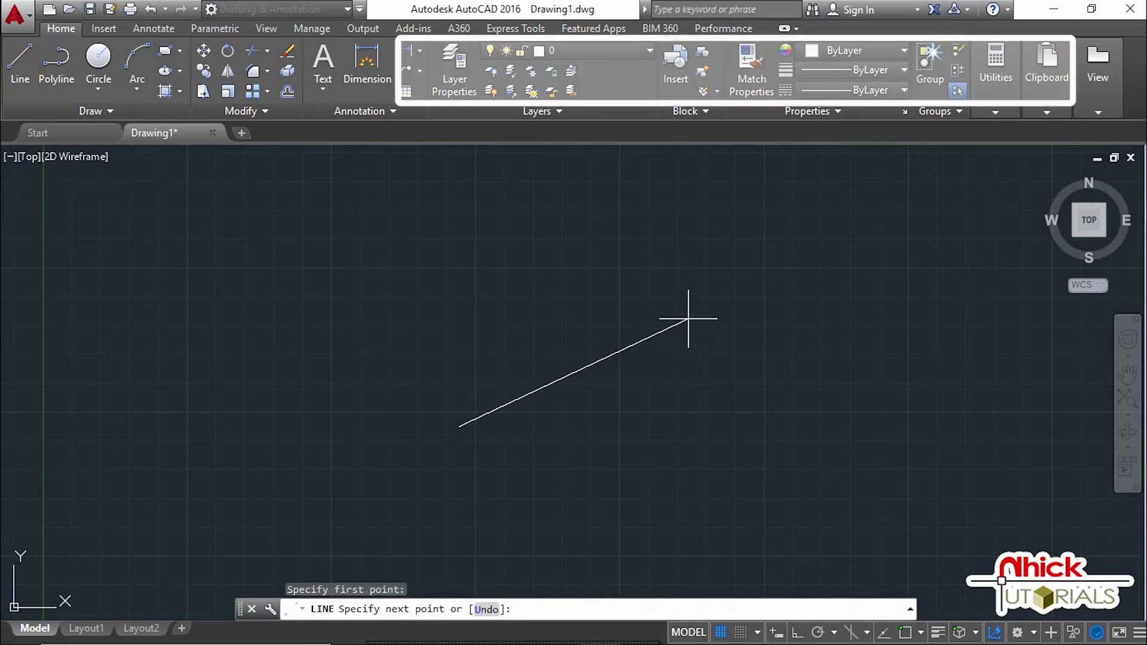
pyautogui.click(817, 631)
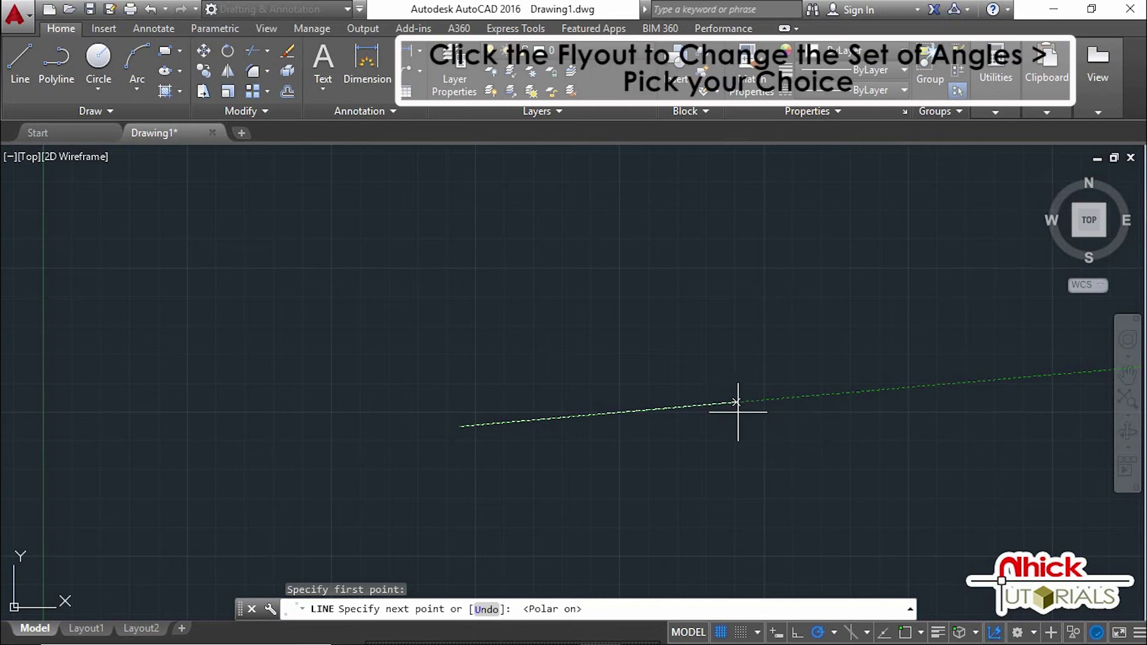
pyautogui.click(833, 632)
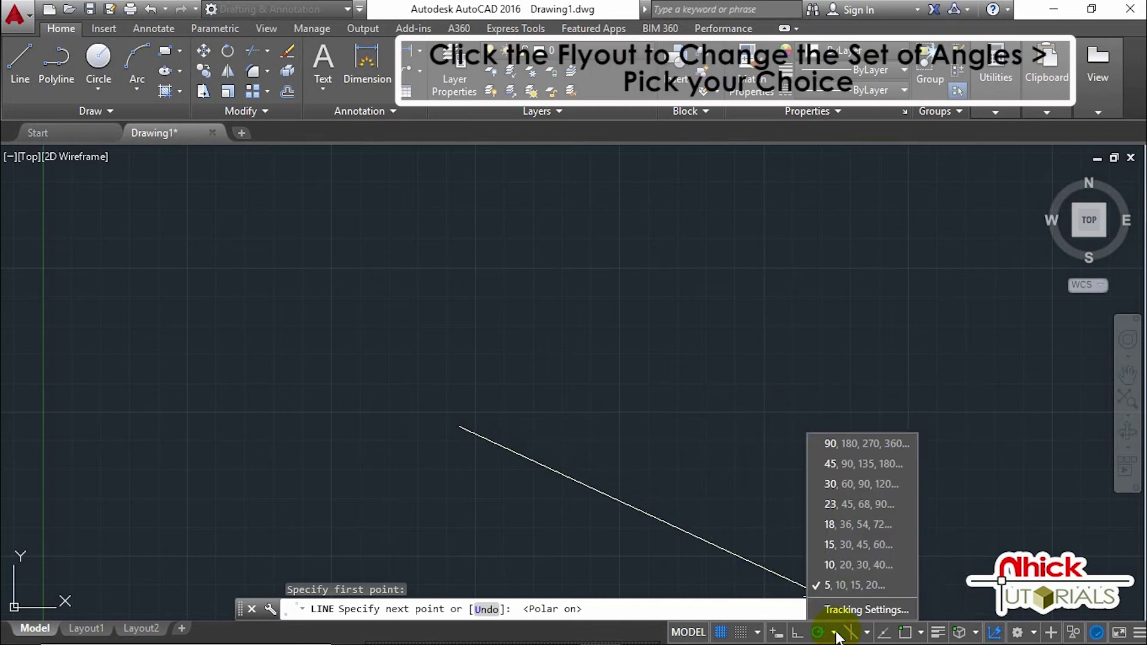
pyautogui.click(849, 483)
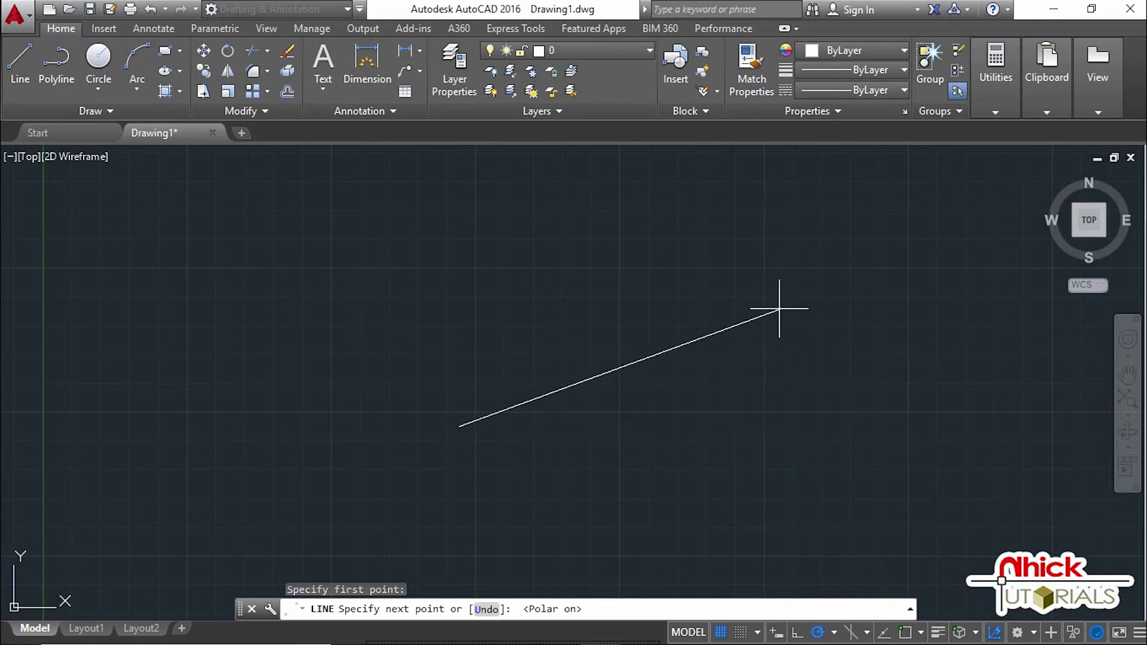
# - Draw a vertical segment upward, add a second segment up to the right at 30 degrees, and end the line
pyautogui.click(466, 204)
pyautogui.moveTo(467, 204); pyautogui.dragTo(427, 337, button='middle')
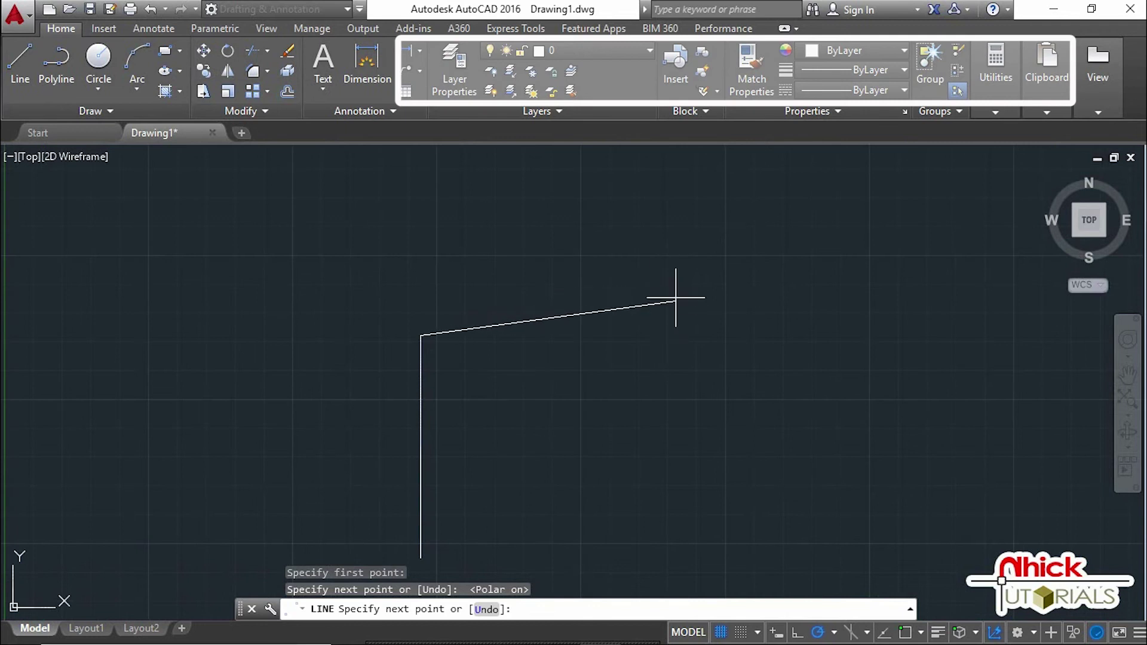
pyautogui.click(638, 210)
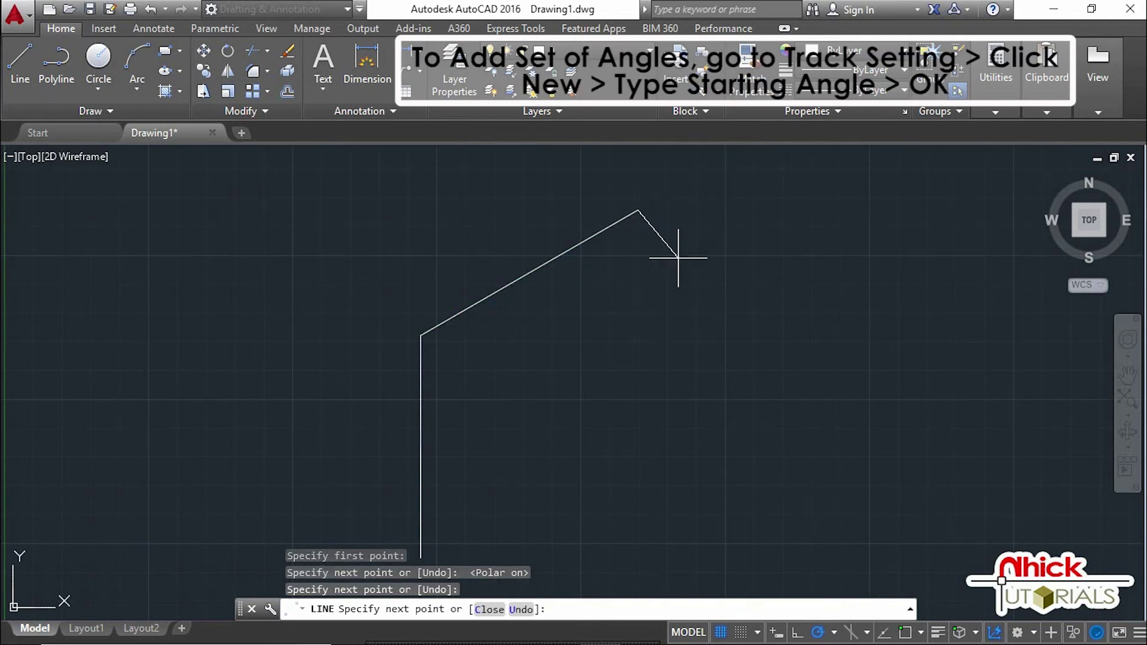
pyautogui.press('Escape')
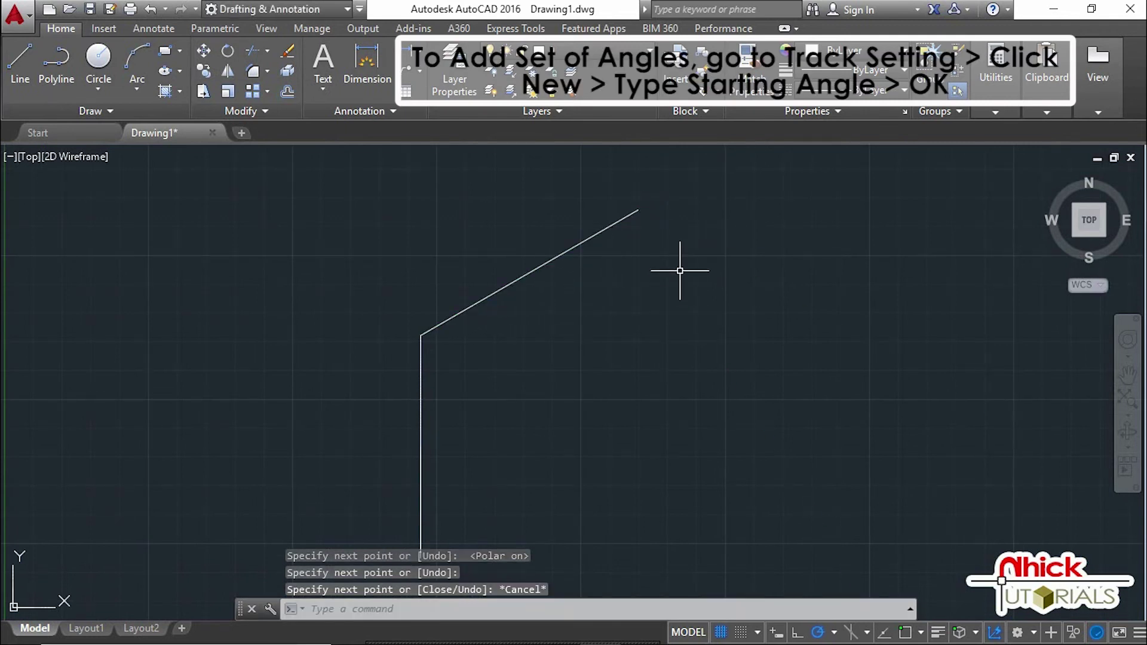
# - Enable additional angles in the polar tracking settings, add a new angle of 35, and apply
pyautogui.click(834, 632)
pyautogui.click(848, 607)
pyautogui.click(587, 244)
pyautogui.click(705, 265)
pyautogui.write('35')
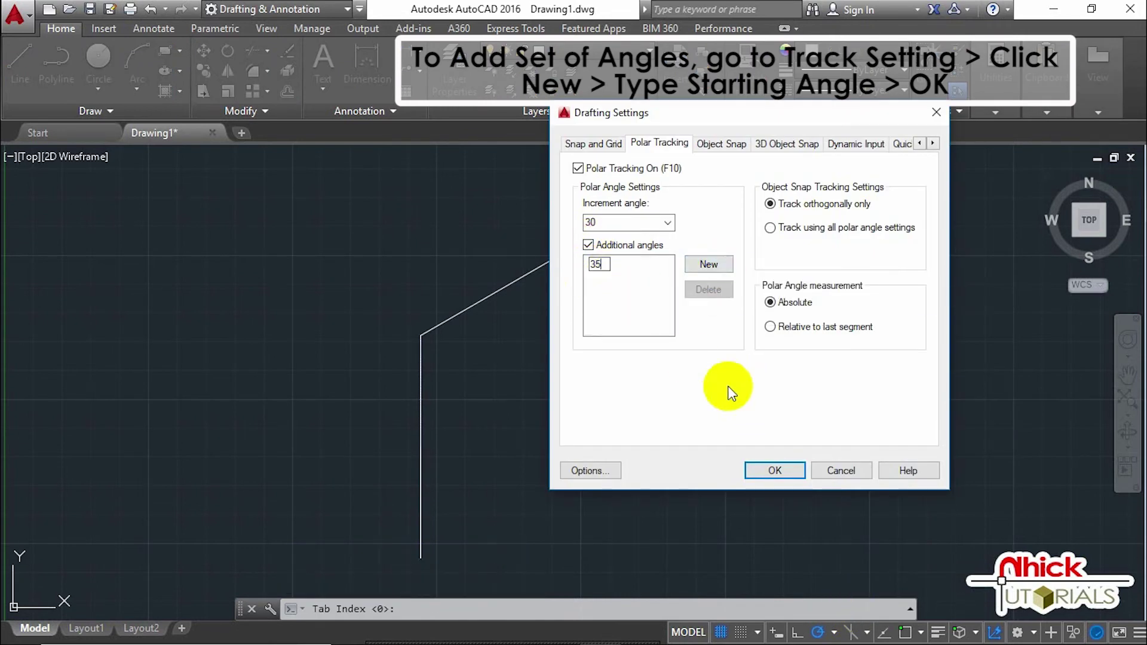
pyautogui.click(780, 472)
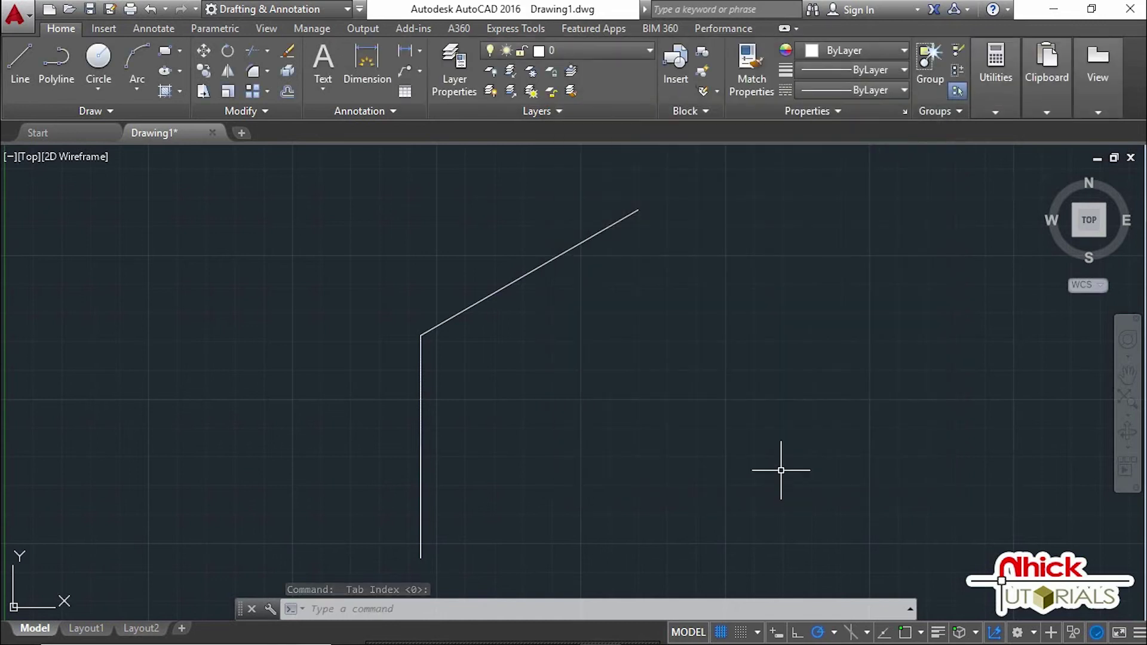
# - Switch polar tracking to the 35, 70, 105, 140 degree angle set
pyautogui.click(834, 633)
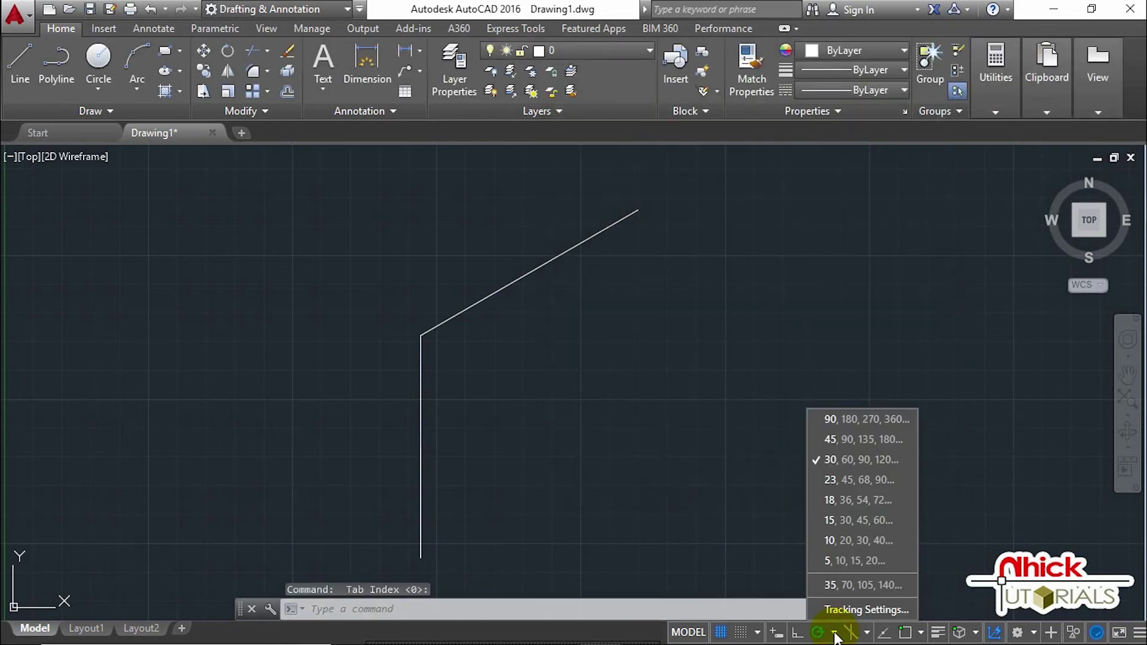
pyautogui.click(845, 584)
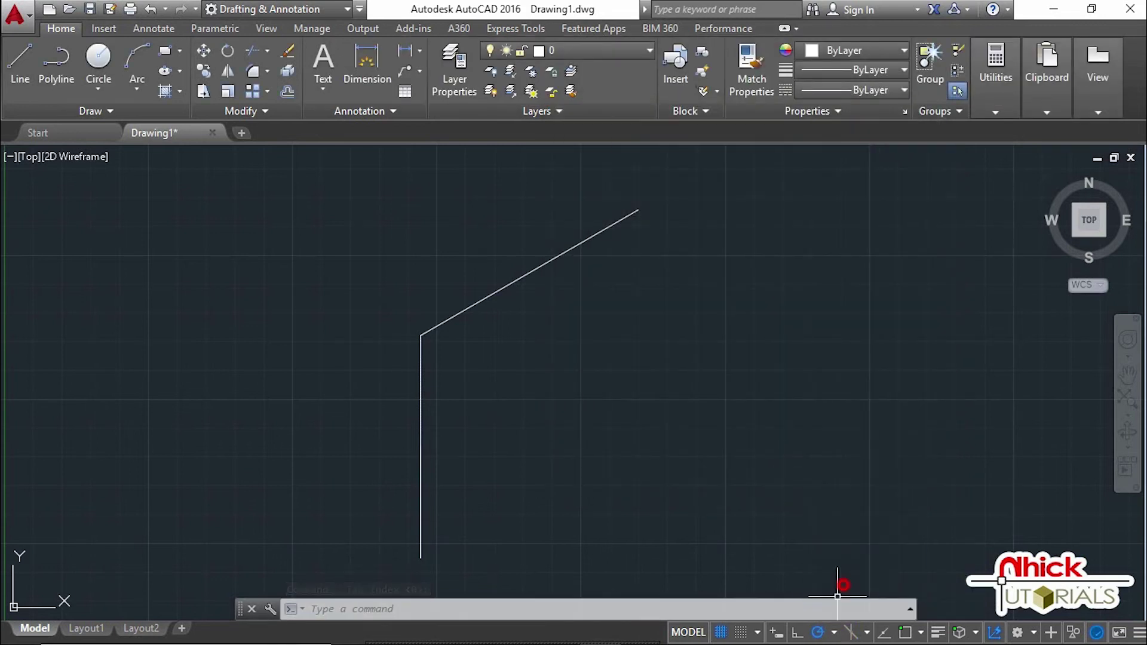
pyautogui.click(833, 632)
# - Draw a three-segment line chain beside the existing one: up at 70 degrees, horizontally right, and up to the right at 35 degrees
pyautogui.click(22, 56)
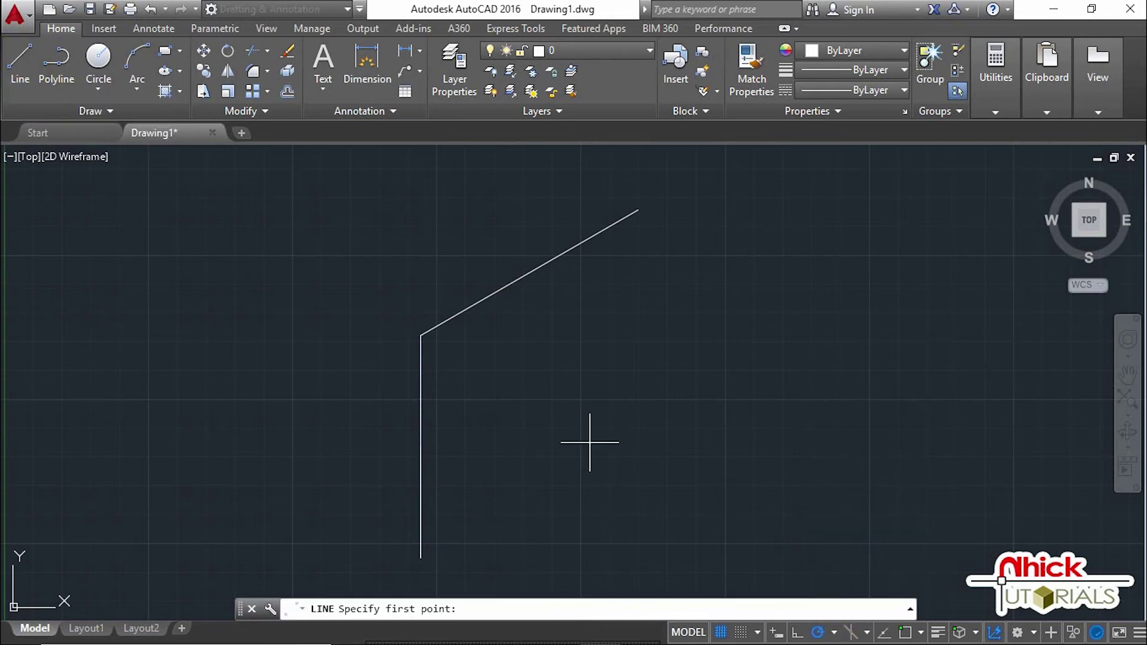
pyautogui.click(592, 443)
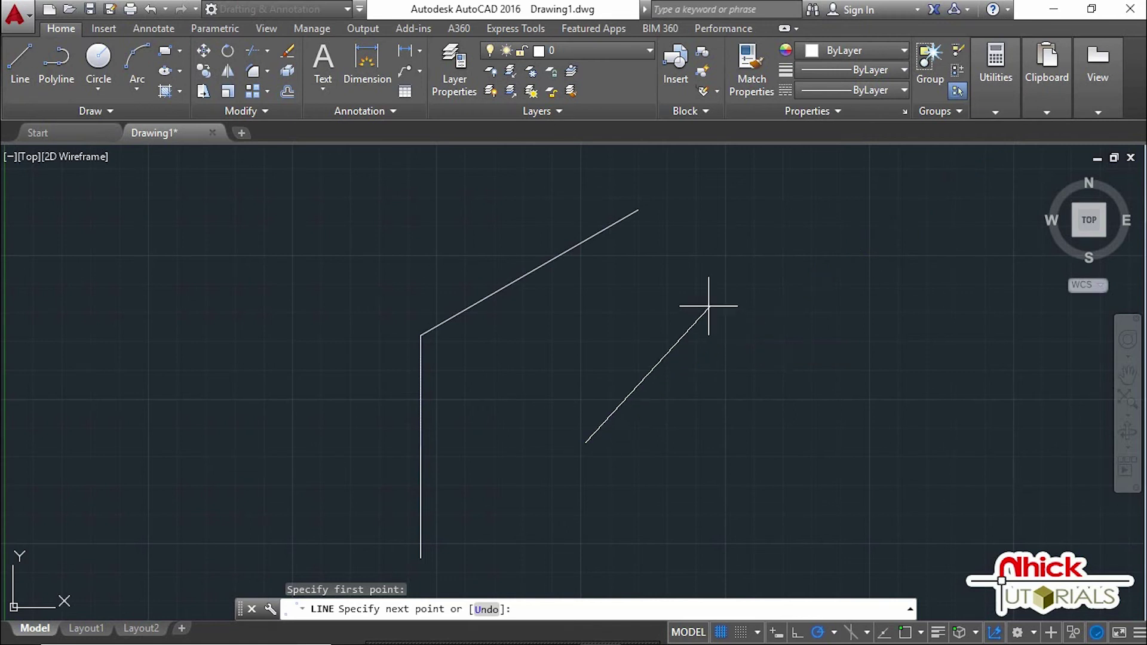
pyautogui.click(647, 273)
pyautogui.moveTo(840, 358); pyautogui.dragTo(727, 389, button='middle')
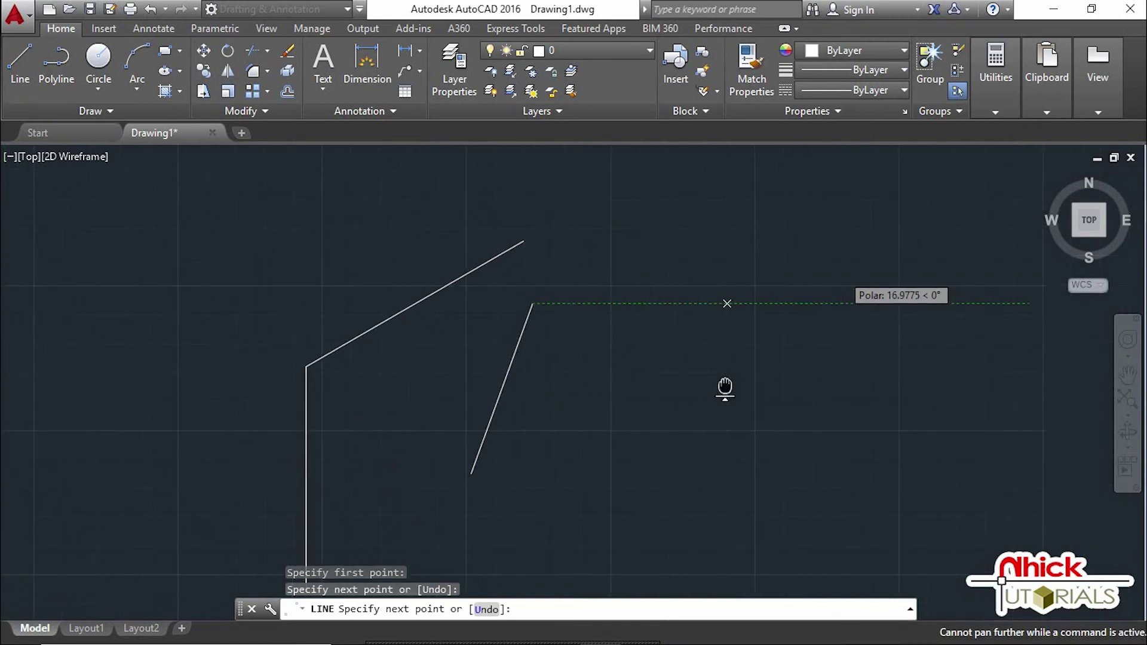
pyautogui.click(745, 304)
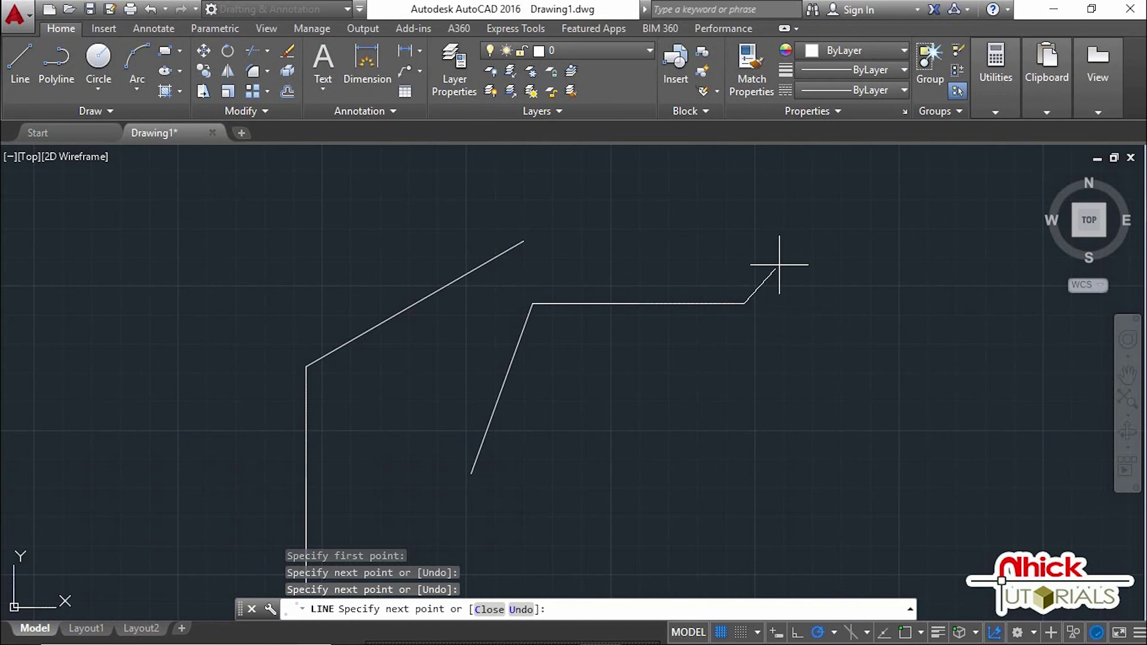
pyautogui.click(903, 190)
pyautogui.moveTo(751, 299); pyautogui.dragTo(619, 302, button='middle')
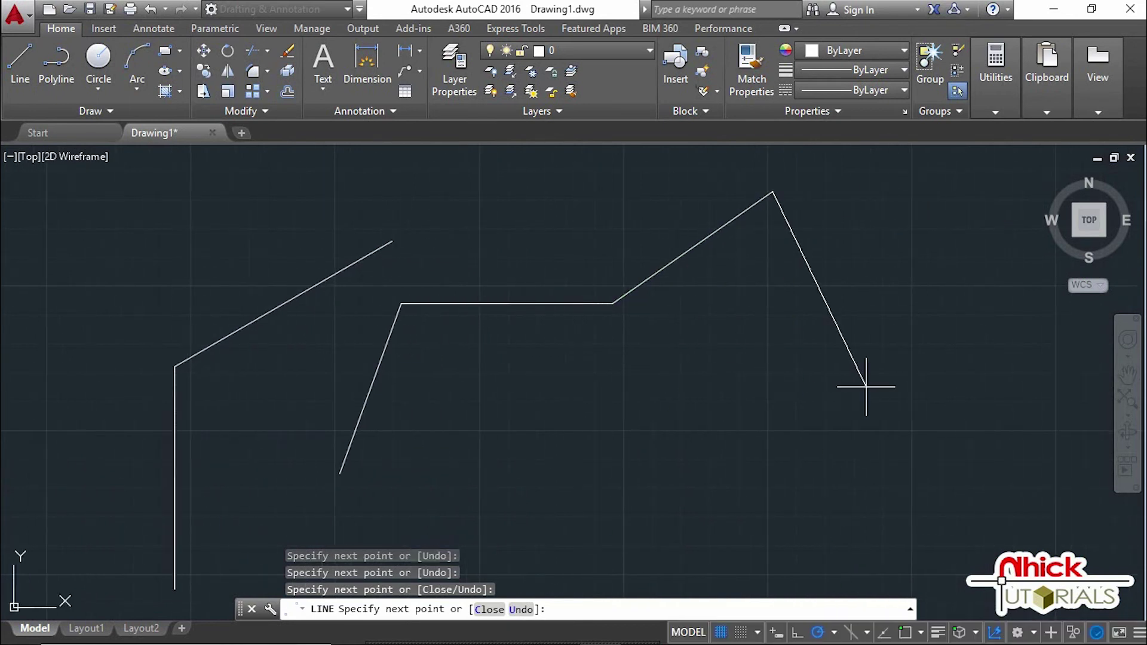
pyautogui.press('Escape')
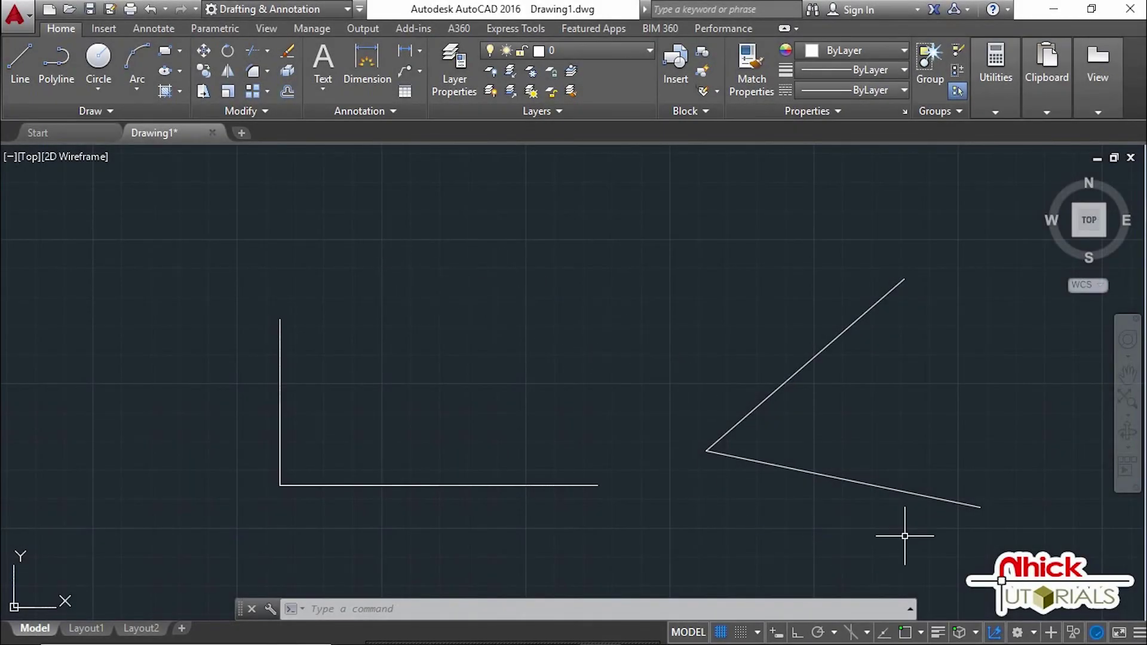
# - Turn on object snap, start a line, and turn on object snap tracking
pyautogui.click(905, 632)
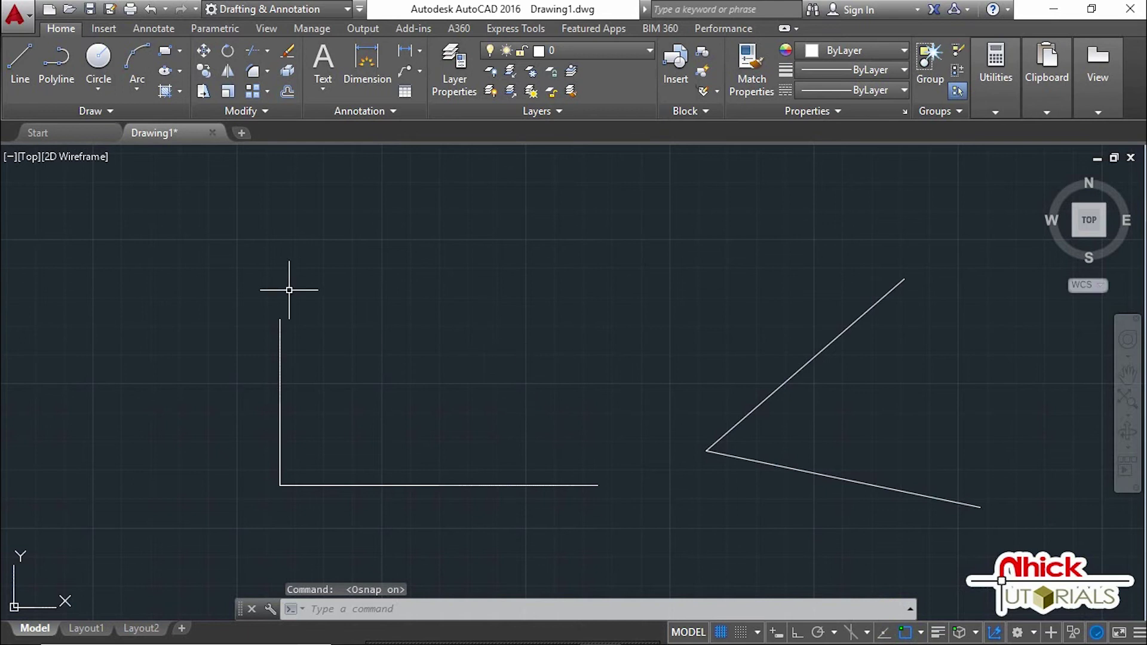
pyautogui.click(20, 62)
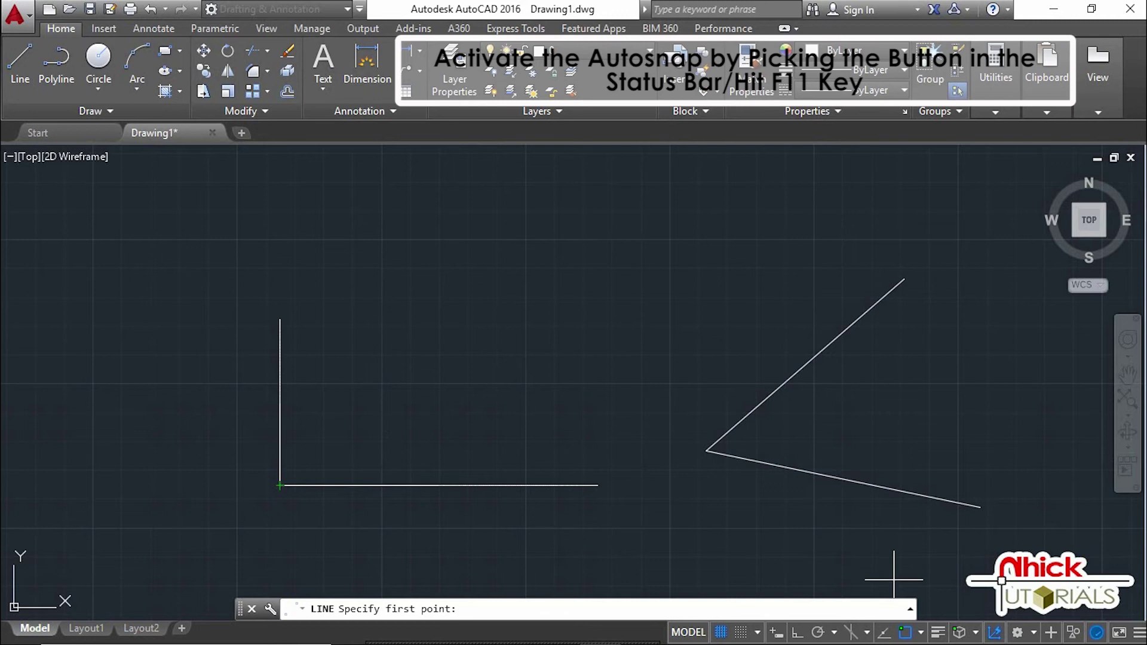
pyautogui.click(884, 632)
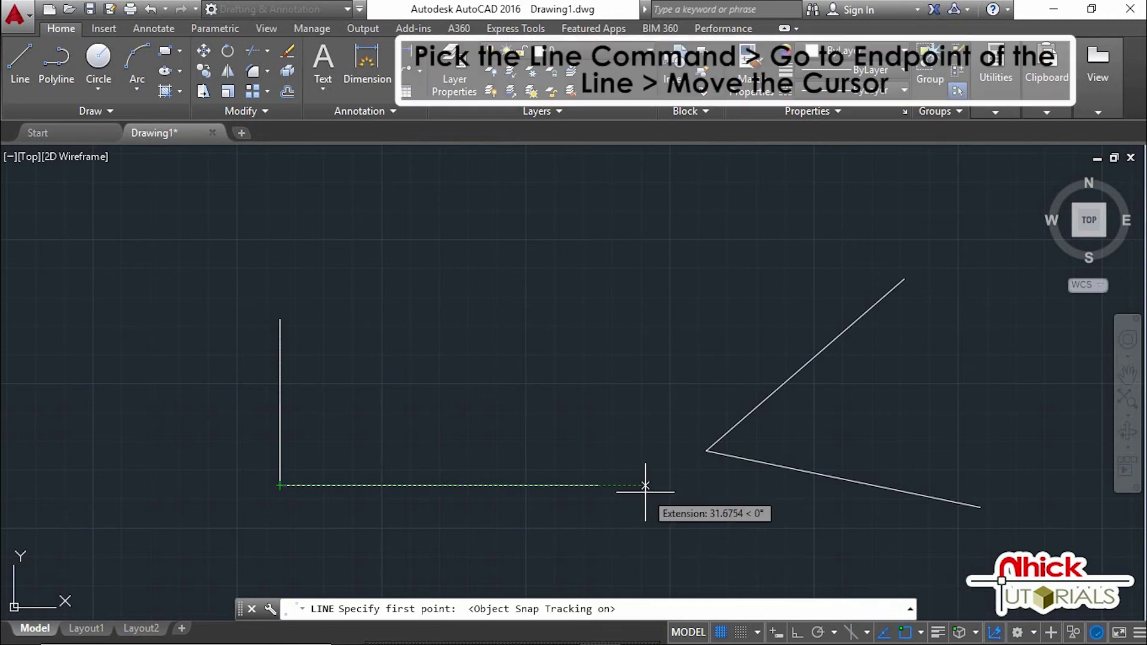
# - Complete the rectangle from the horizontal line's right endpoint up to the tracked corner and across to the vertical line's upper endpoint
pyautogui.click(600, 489)
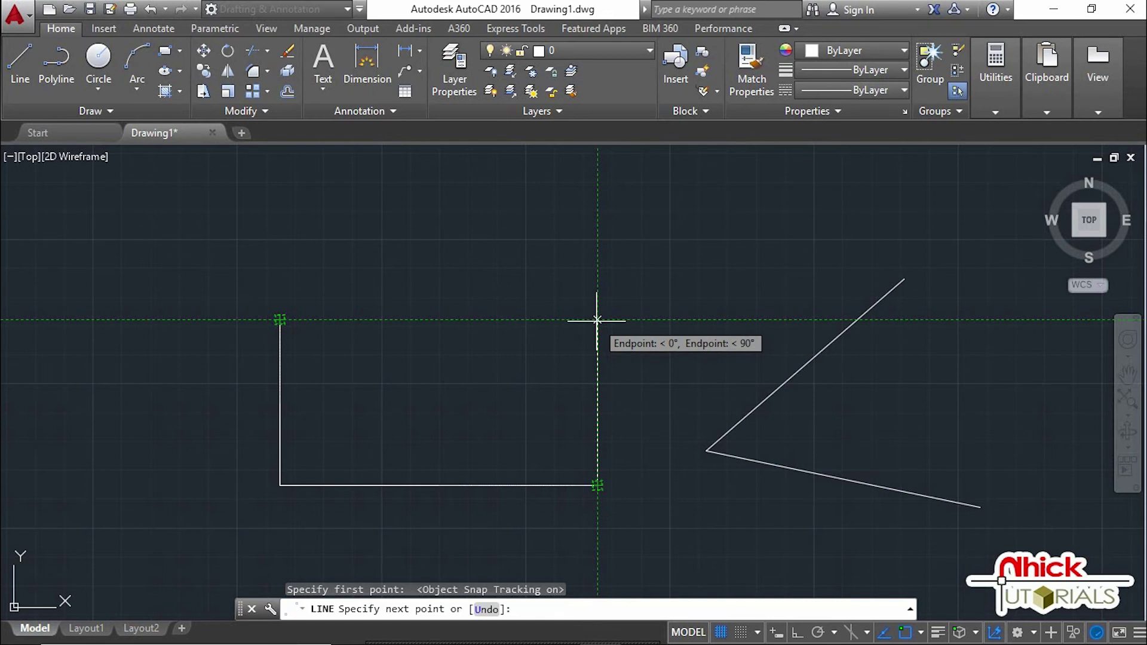
pyautogui.click(598, 320)
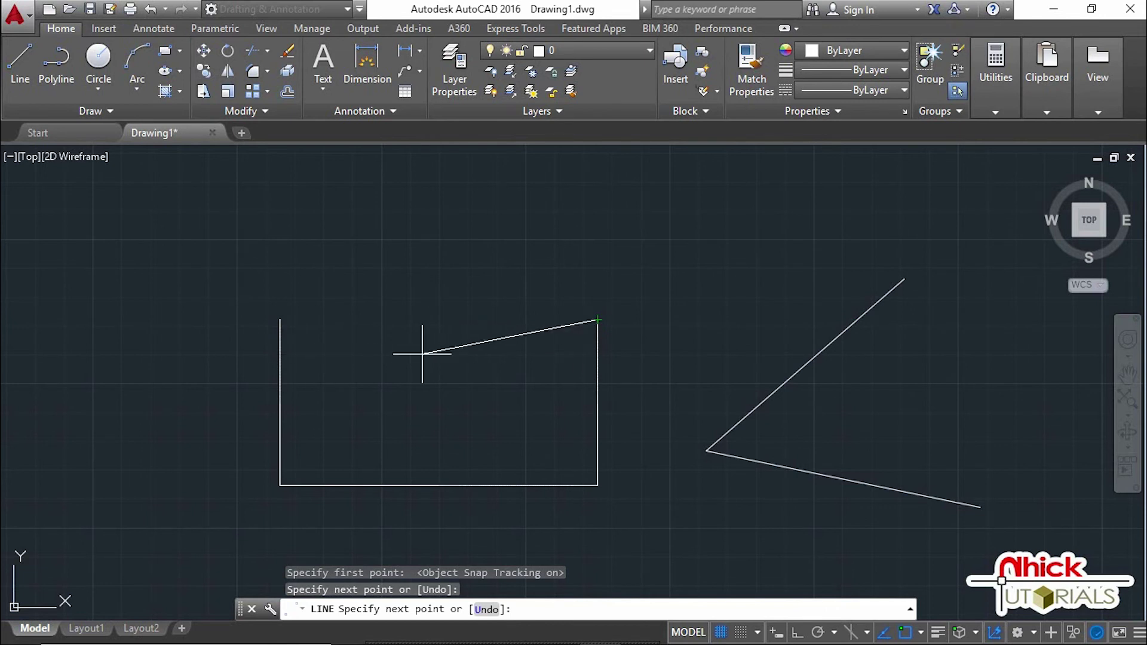
pyautogui.click(280, 321)
pyautogui.press('Escape')
# - Close the angled shape with lines from the lower line's right endpoint up to the tracked corner and across to the upper line's endpoint
pyautogui.press('Return')
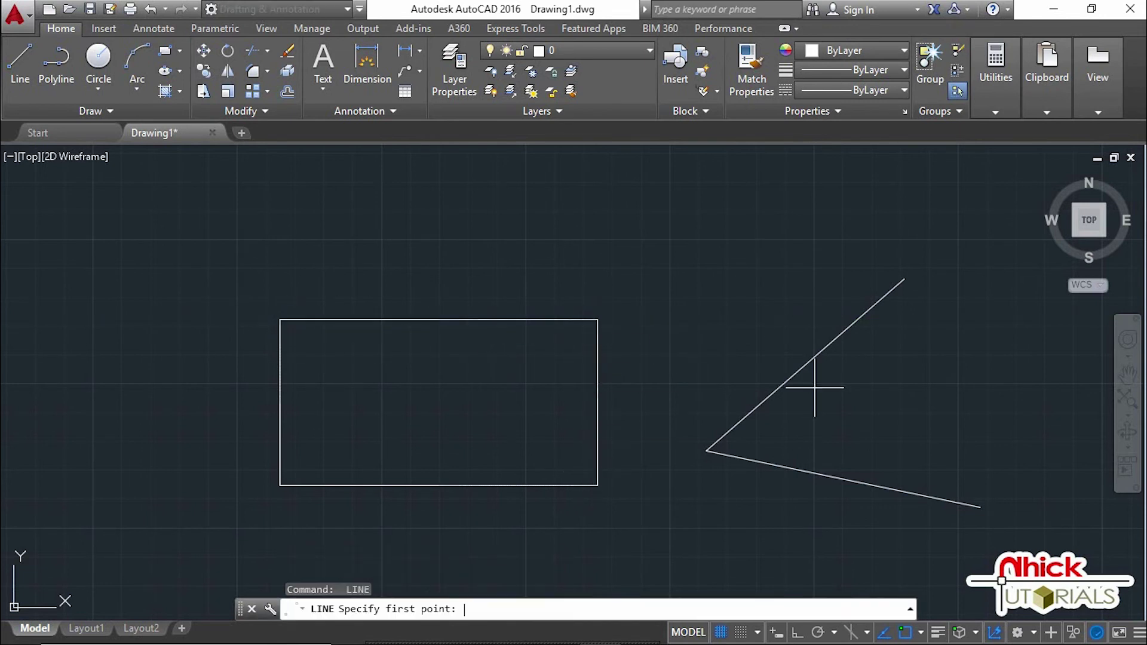
pyautogui.click(980, 506)
pyautogui.click(979, 280)
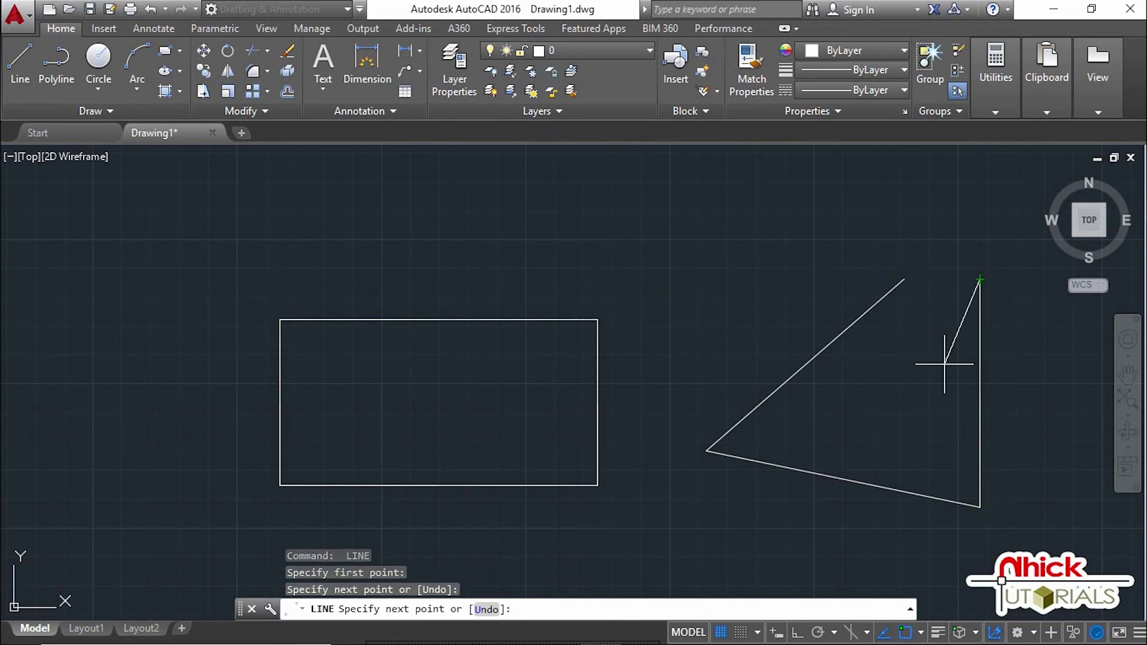
pyautogui.click(904, 279)
pyautogui.moveTo(883, 314); pyautogui.dragTo(603, 325, button='middle')
pyautogui.press('Escape')
# - Select the rectangle's right and top edges, and clear the selection
pyautogui.scroll(-3, 568, 376)
pyautogui.moveTo(568, 377); pyautogui.dragTo(735, 348, button='middle')
pyautogui.scroll(2, 689, 362)
pyautogui.scroll(2, 691, 361)
pyautogui.click(536, 326)
pyautogui.click(446, 308)
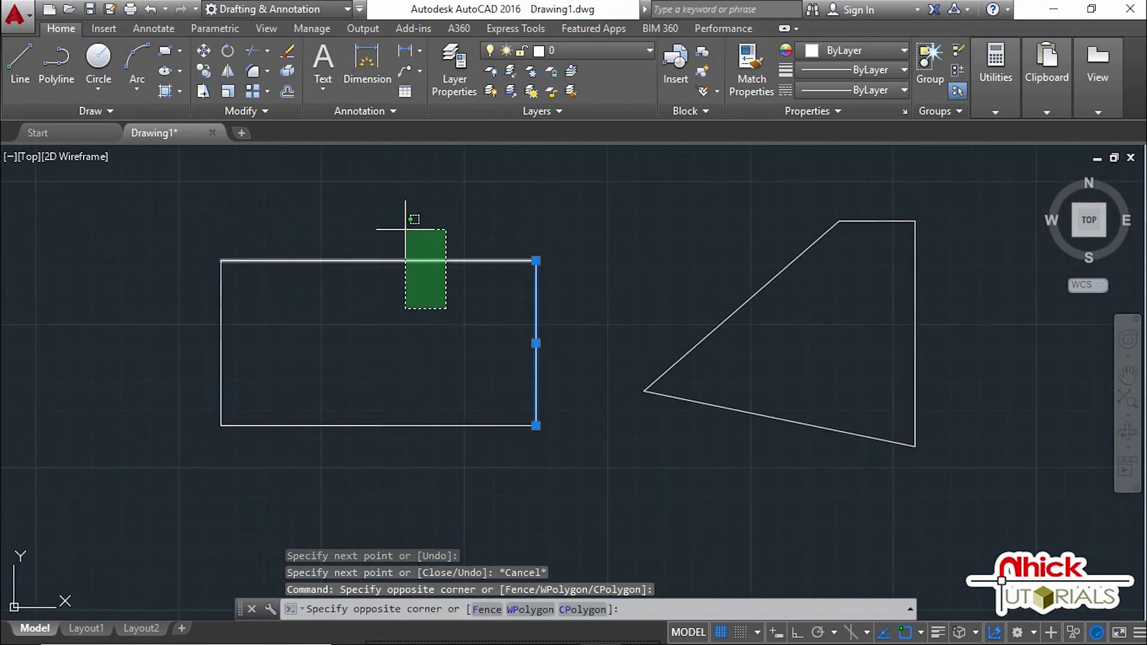
pyautogui.click(406, 228)
pyautogui.press('Escape')
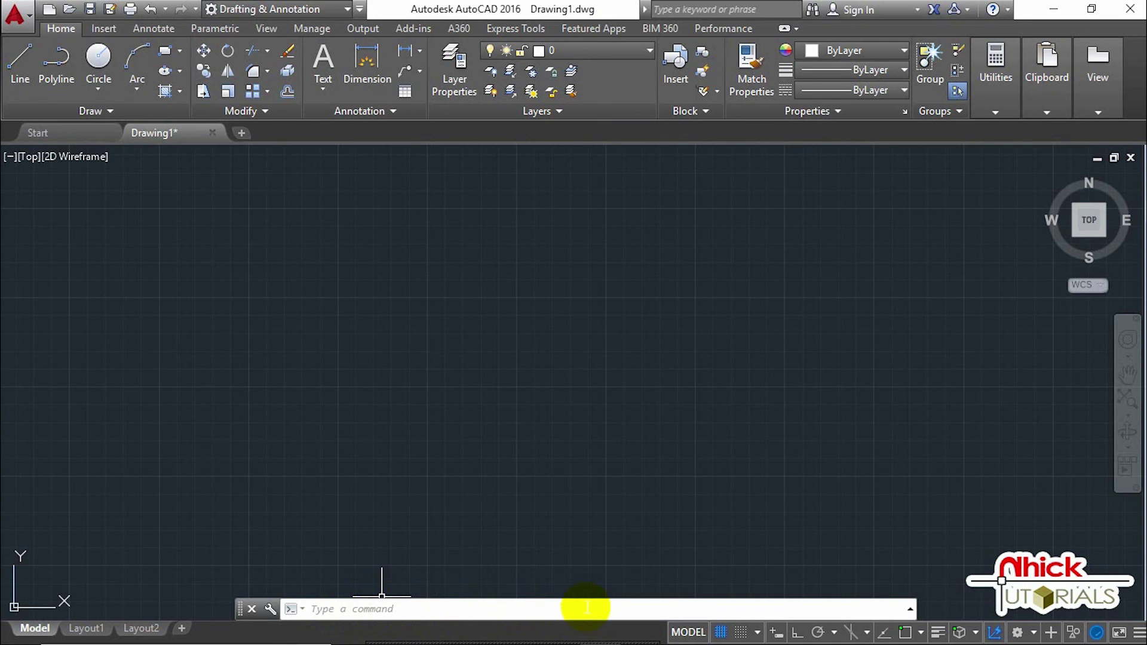
# - Start a line in the empty area, turn on dynamic input, and draw two segments: up to the right, and down to the right
pyautogui.click(21, 65)
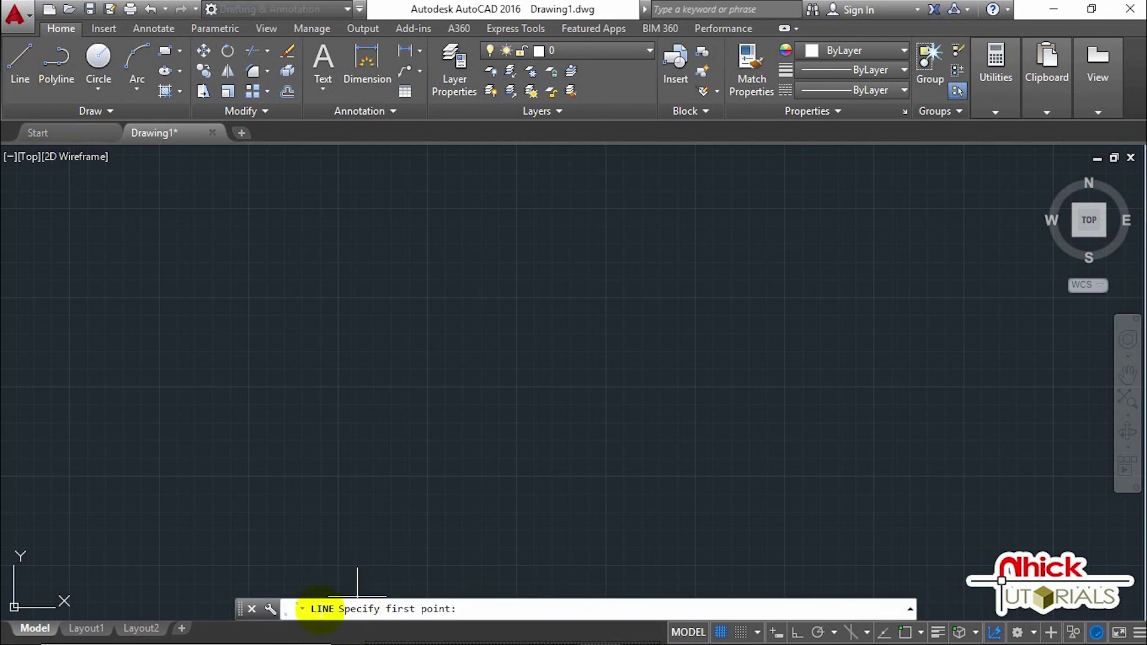
pyautogui.click(488, 424)
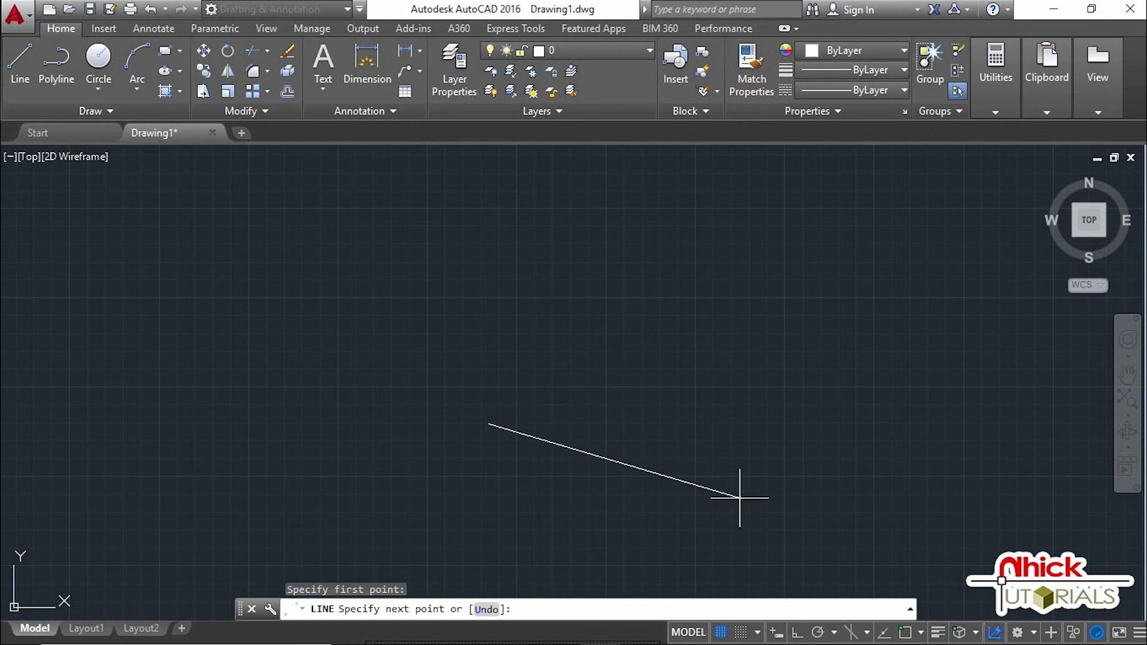
pyautogui.click(776, 632)
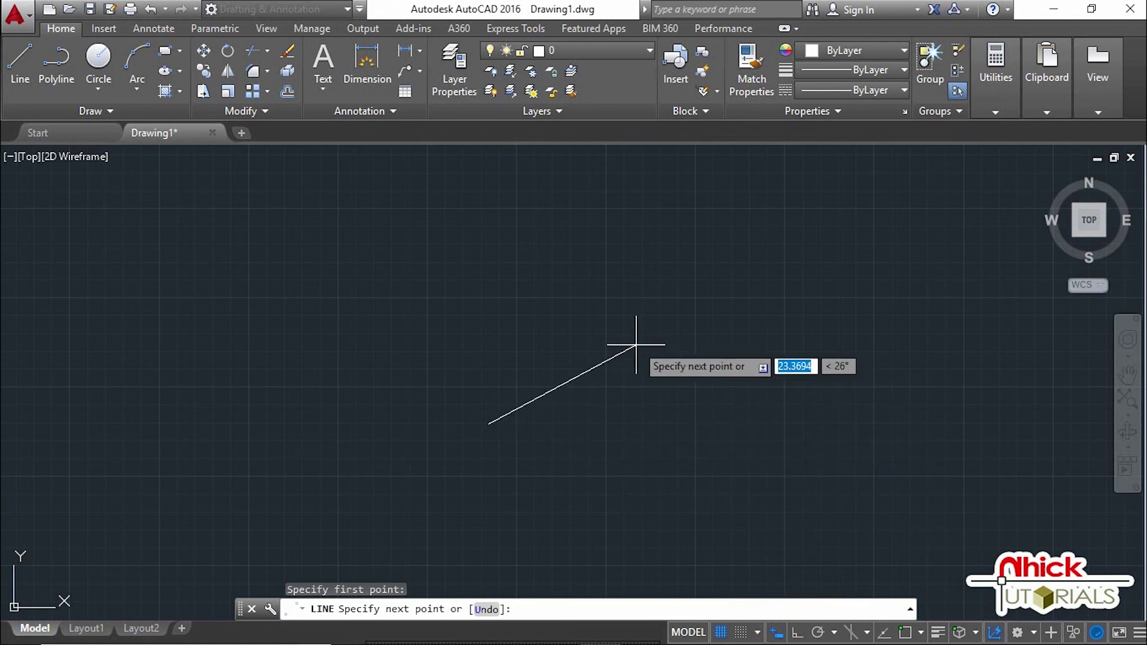
pyautogui.click(591, 323)
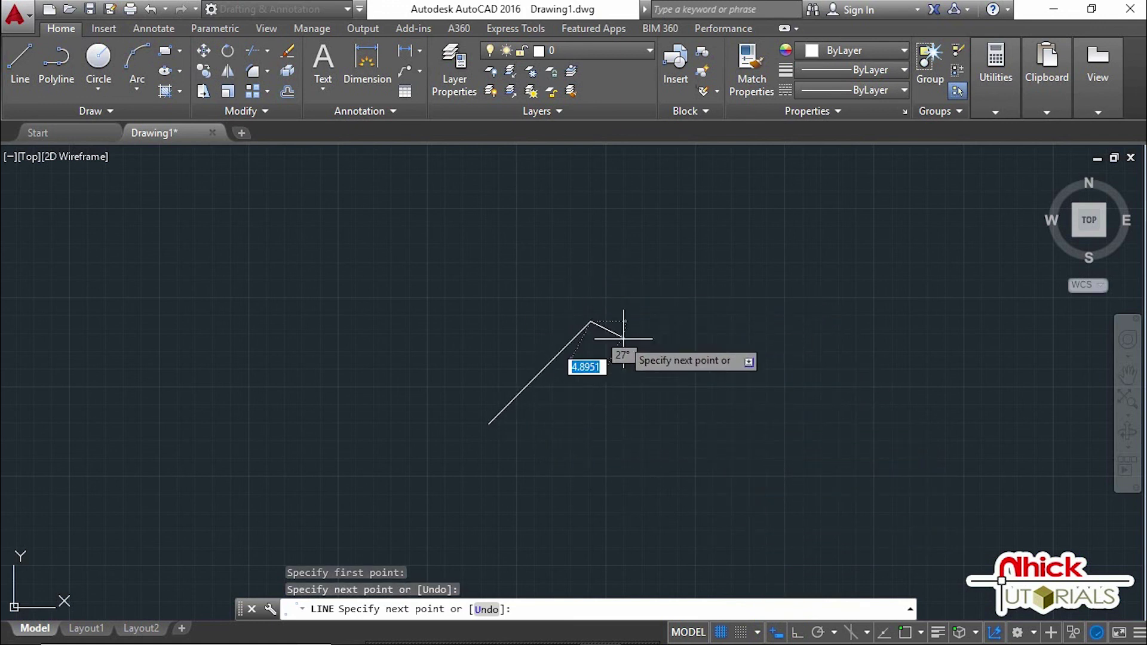
pyautogui.click(738, 381)
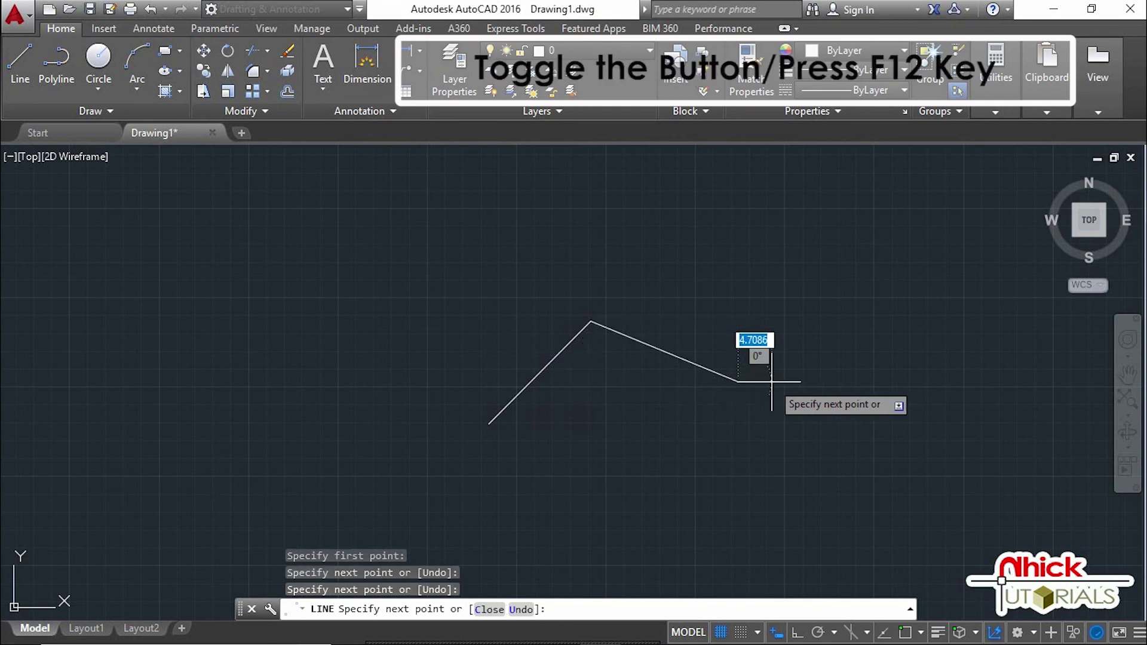
# - Toggle dynamic input off, on and off again, and end the line chain after its second segment
pyautogui.click(776, 634)
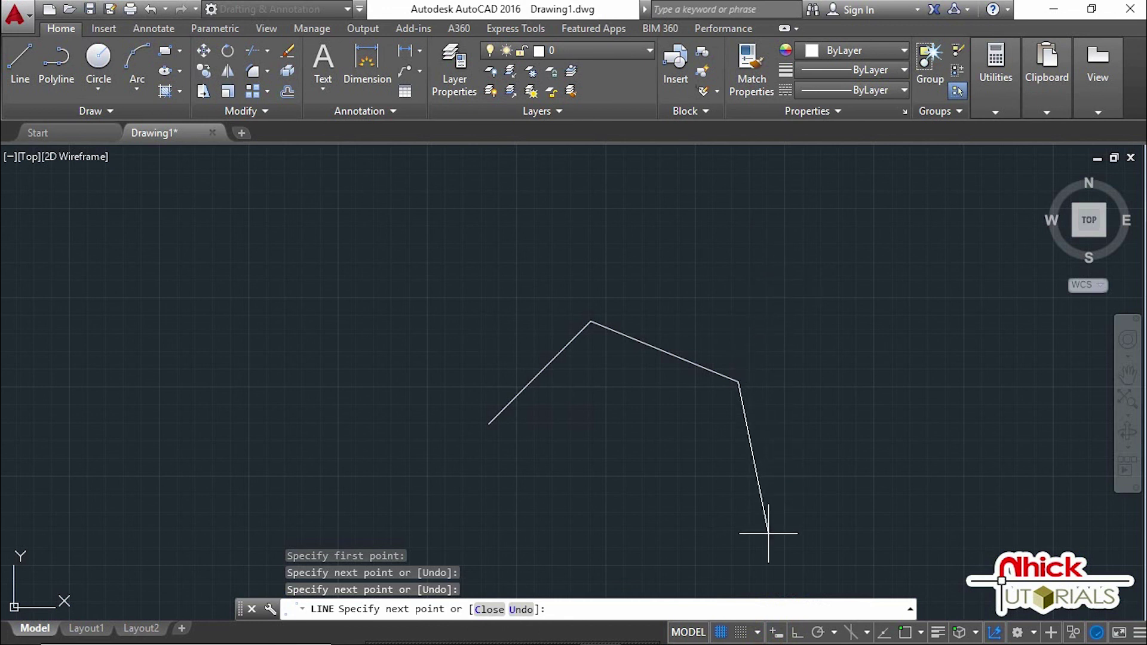
pyautogui.click(774, 633)
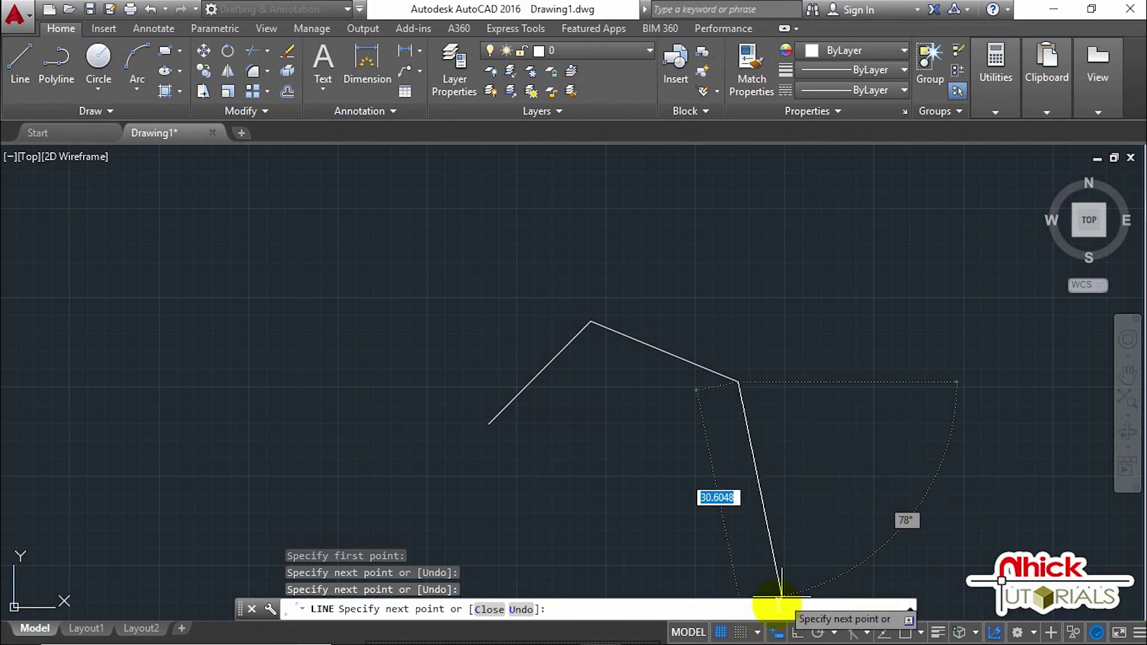
pyautogui.click(777, 634)
pyautogui.press('Escape')
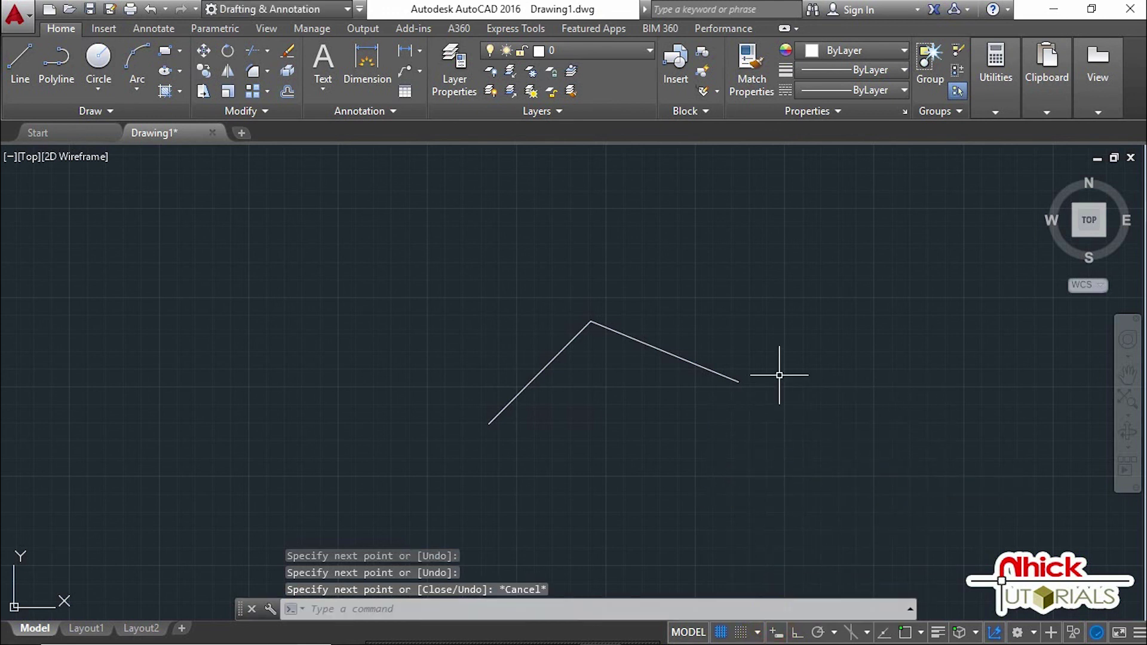